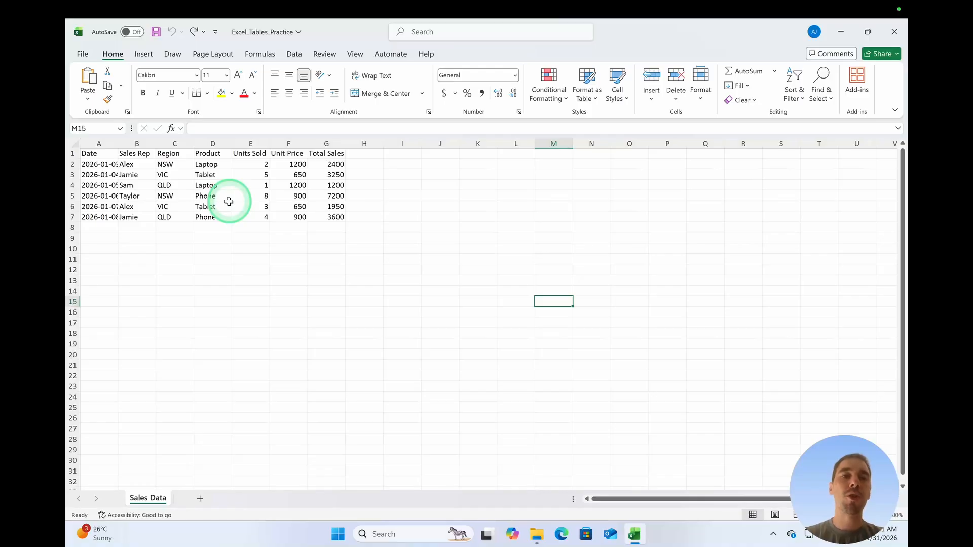
pyautogui.moveTo(96, 154); pyautogui.dragTo(323, 216)
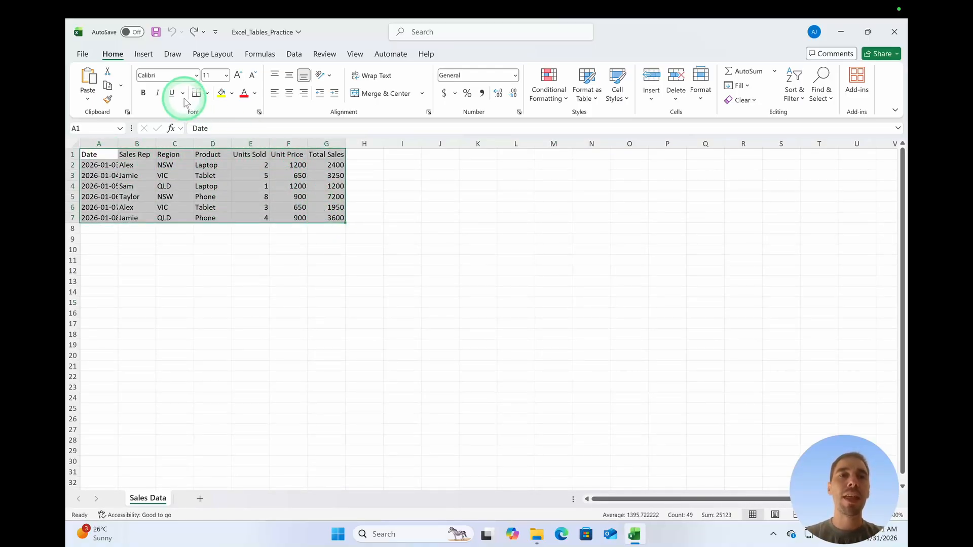
pyautogui.click(586, 95)
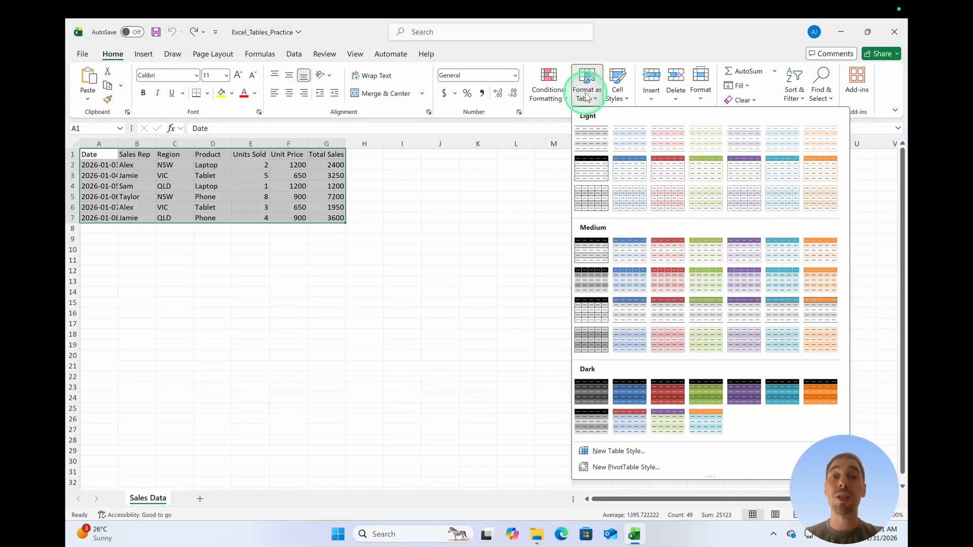
pyautogui.click(486, 205)
pyautogui.click(485, 227)
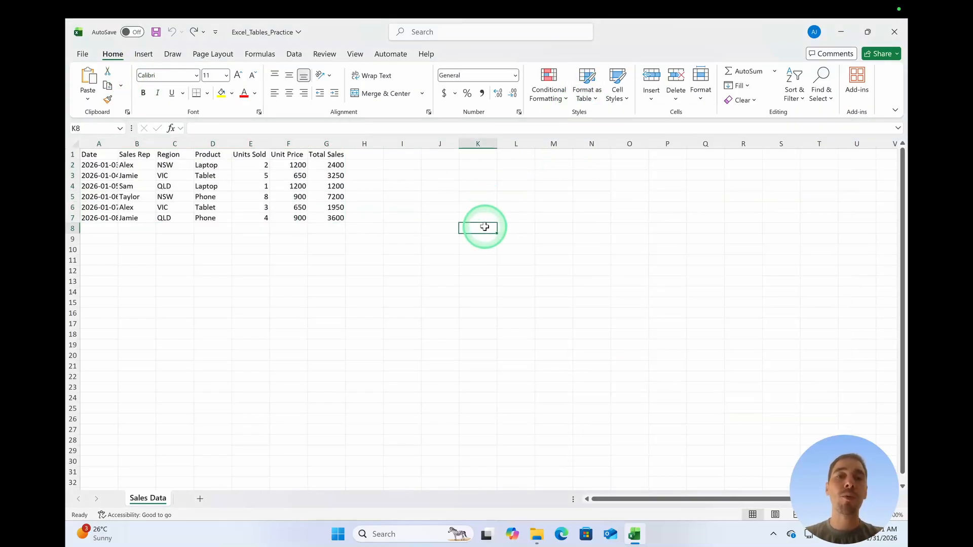
# Format the sales data range A1:G7 as a table with headers, using the light blue banded style.
pyautogui.click(212, 188)
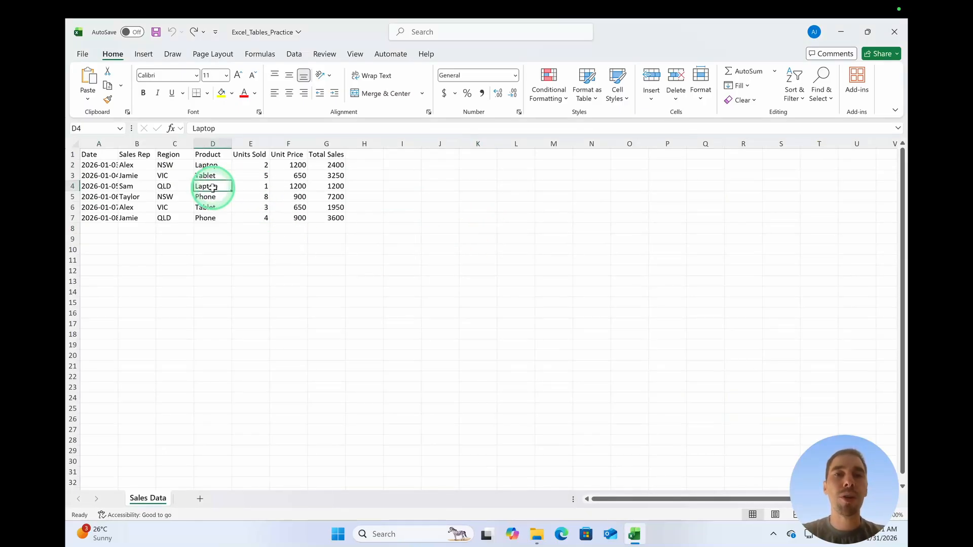
pyautogui.hotkey('ctrl', 'a')
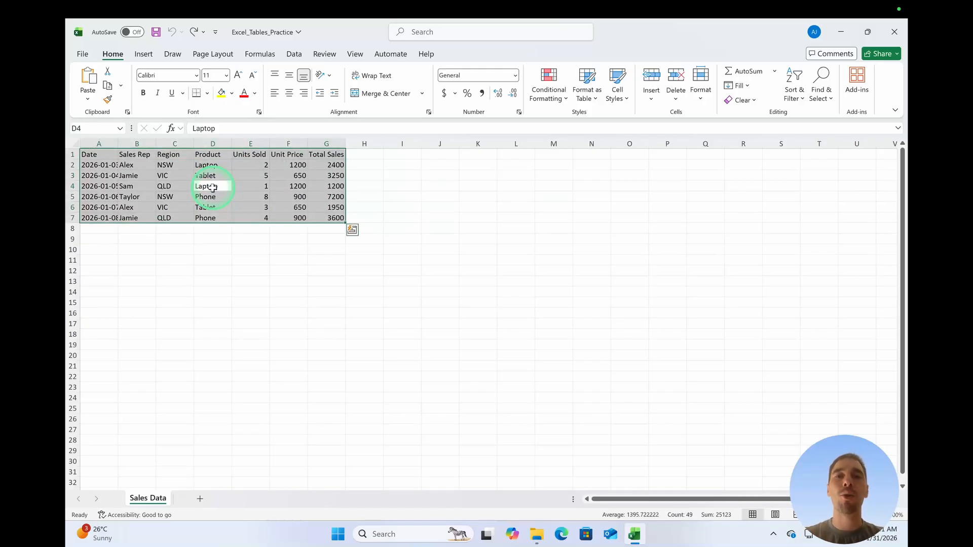
pyautogui.click(595, 100)
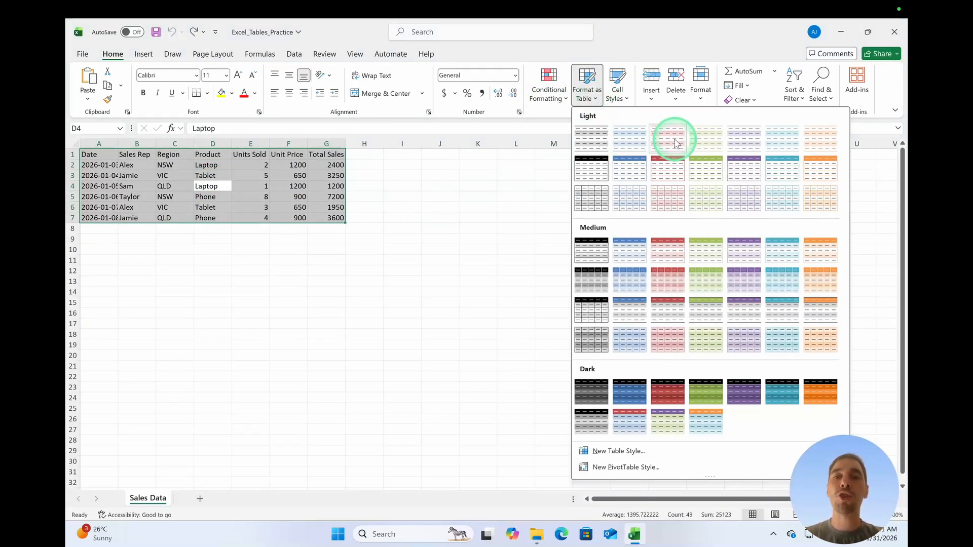
pyautogui.click(639, 141)
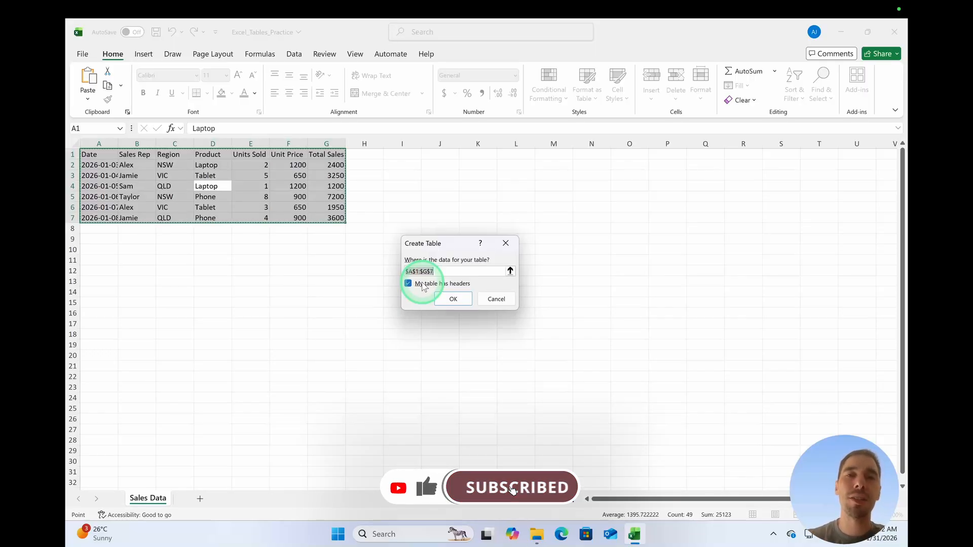
pyautogui.click(454, 300)
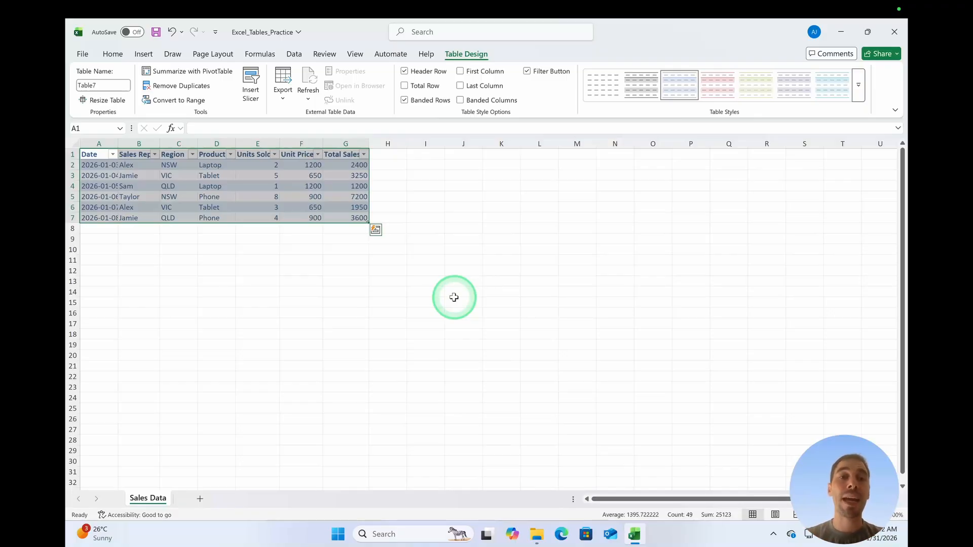
pyautogui.click(313, 199)
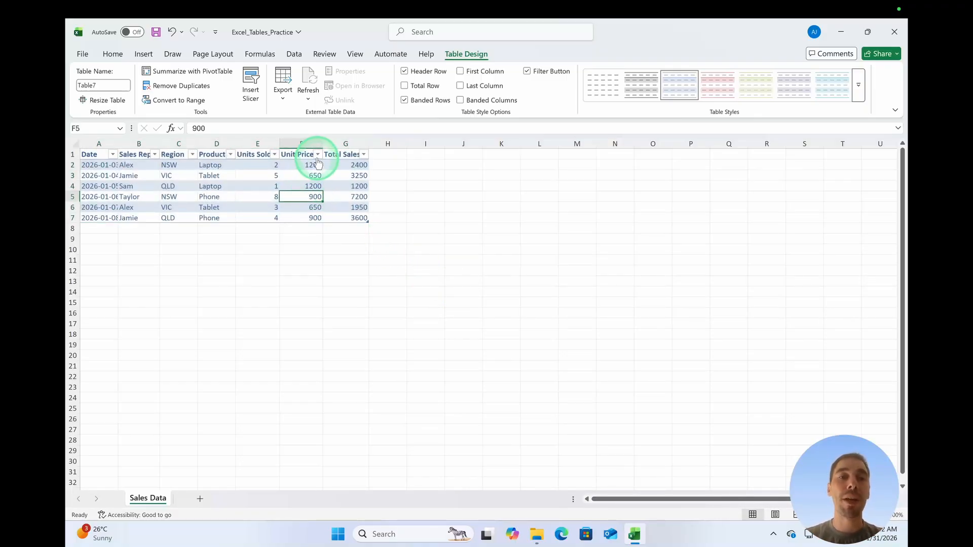
pyautogui.click(318, 155)
pyautogui.click(318, 158)
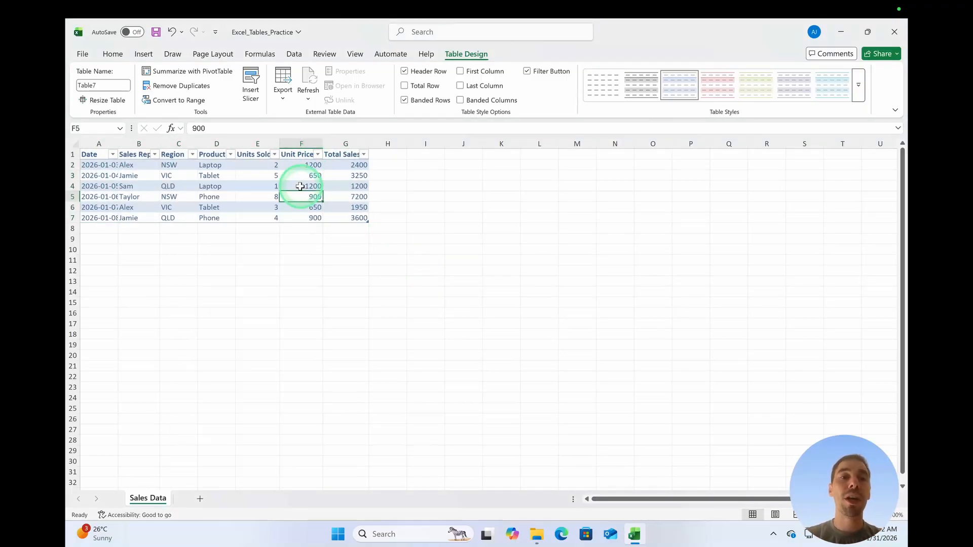
pyautogui.click(191, 187)
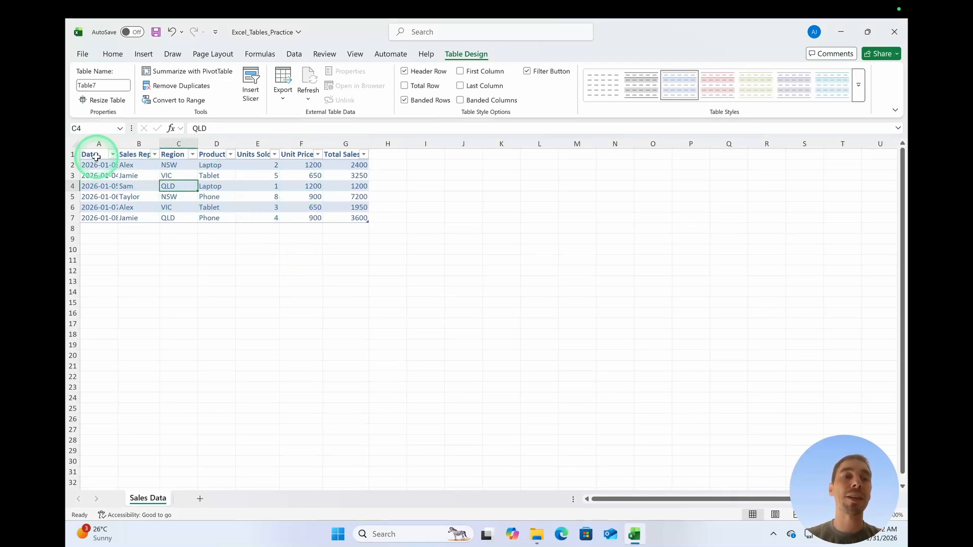
# Rename the sales table as SalesData.
pyautogui.moveTo(96, 156); pyautogui.dragTo(353, 219)
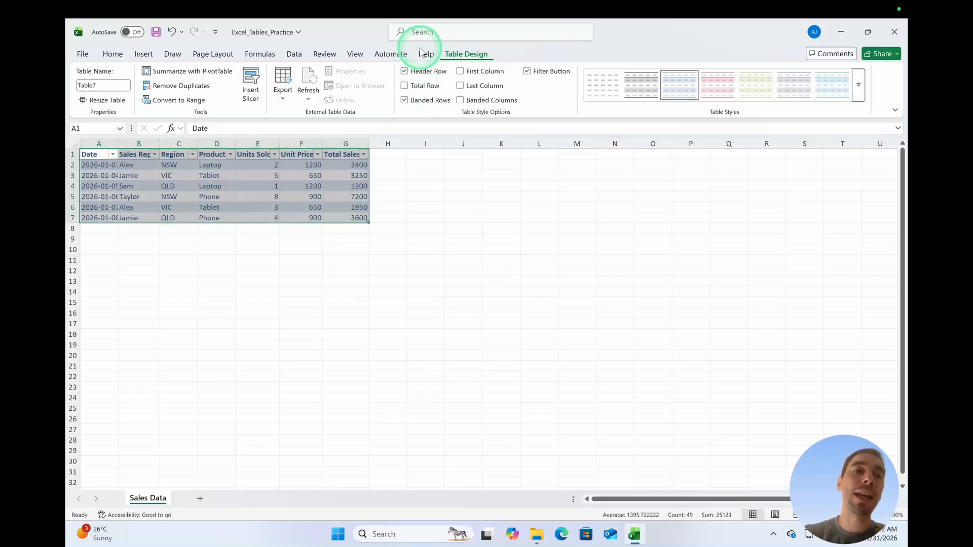
pyautogui.click(111, 84)
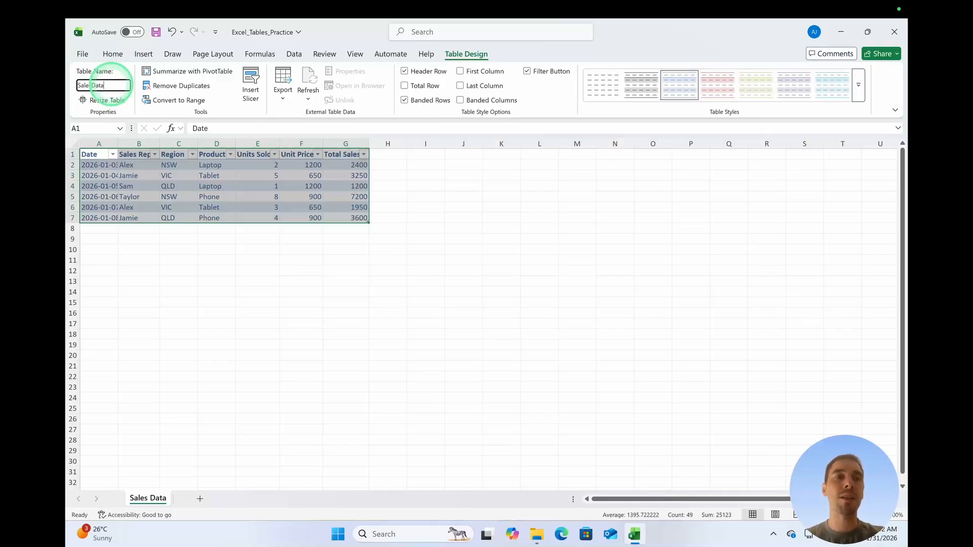
pyautogui.write('SalesData')
pyautogui.click(136, 186)
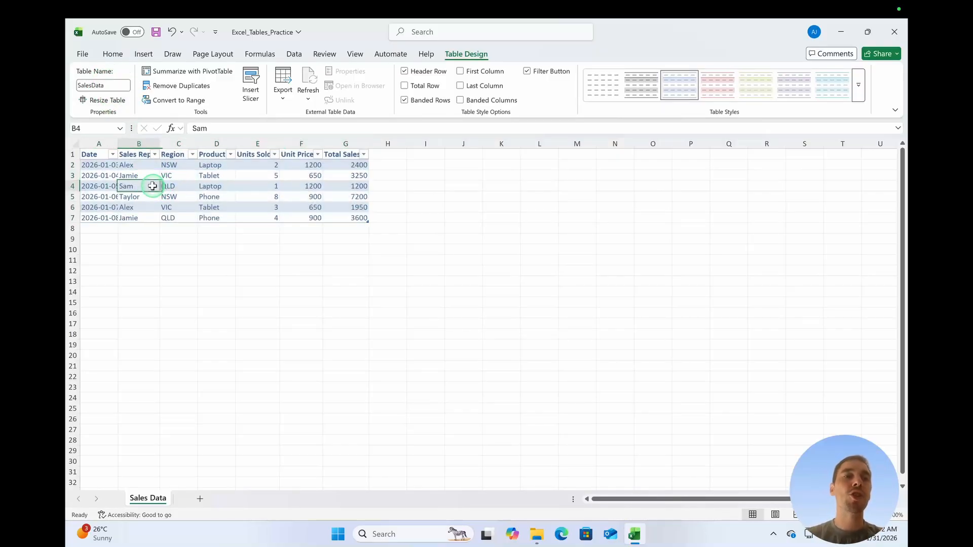
# Jump to the table's data rows by choosing the SalesData name, from inside the table and from an empty cell.
pyautogui.click(255, 191)
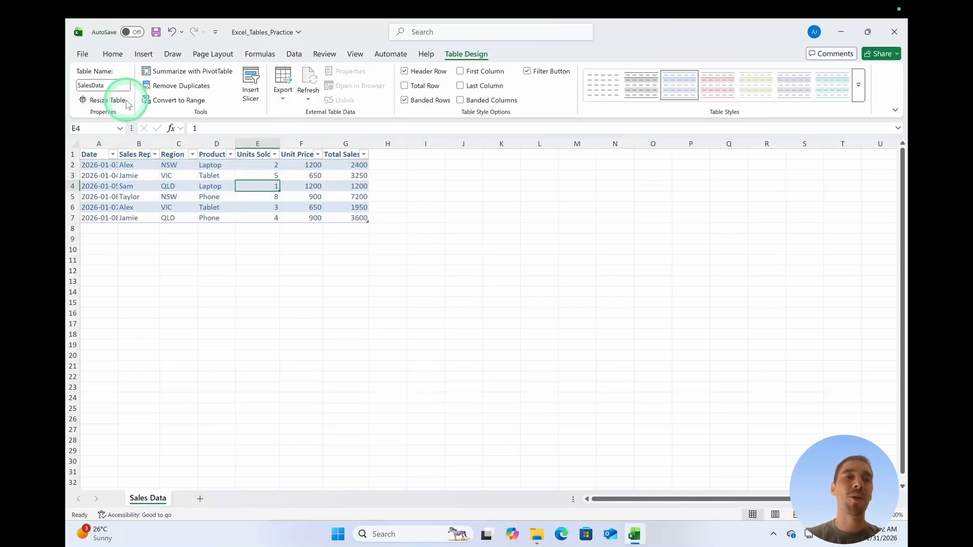
pyautogui.click(120, 128)
pyautogui.click(99, 140)
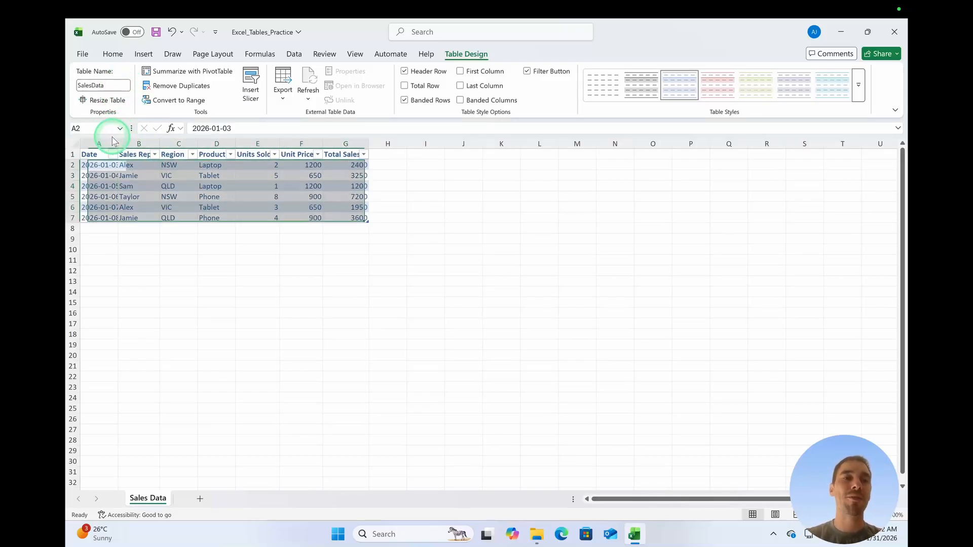
pyautogui.click(218, 185)
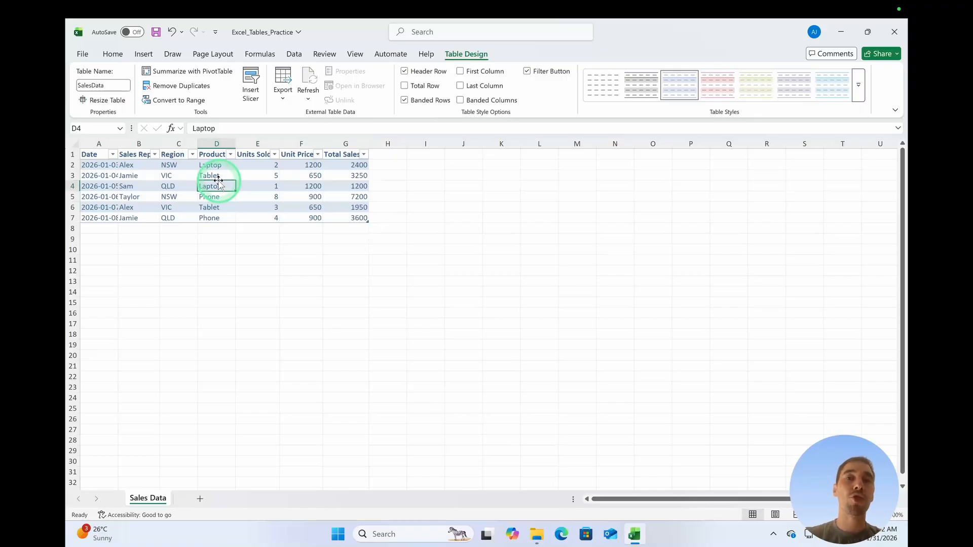
pyautogui.click(122, 129)
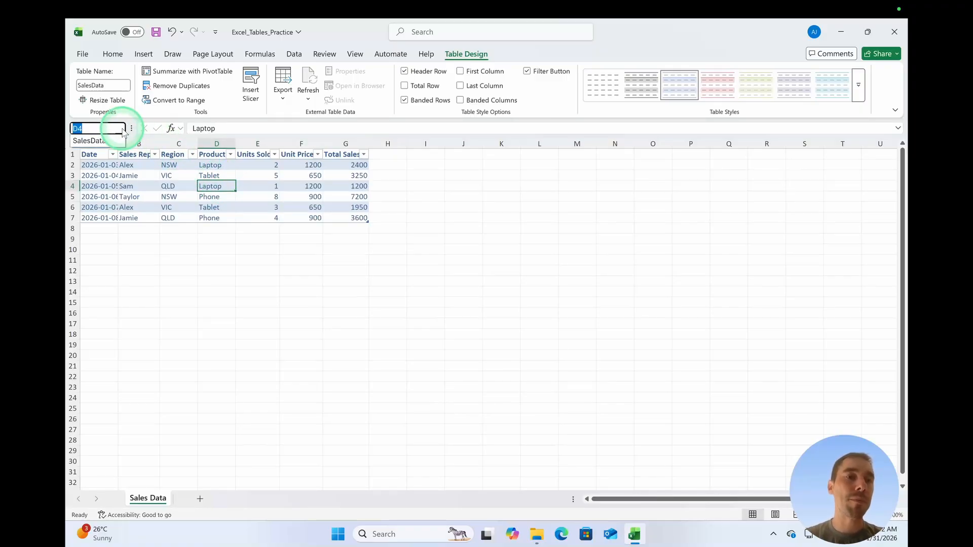
pyautogui.click(244, 182)
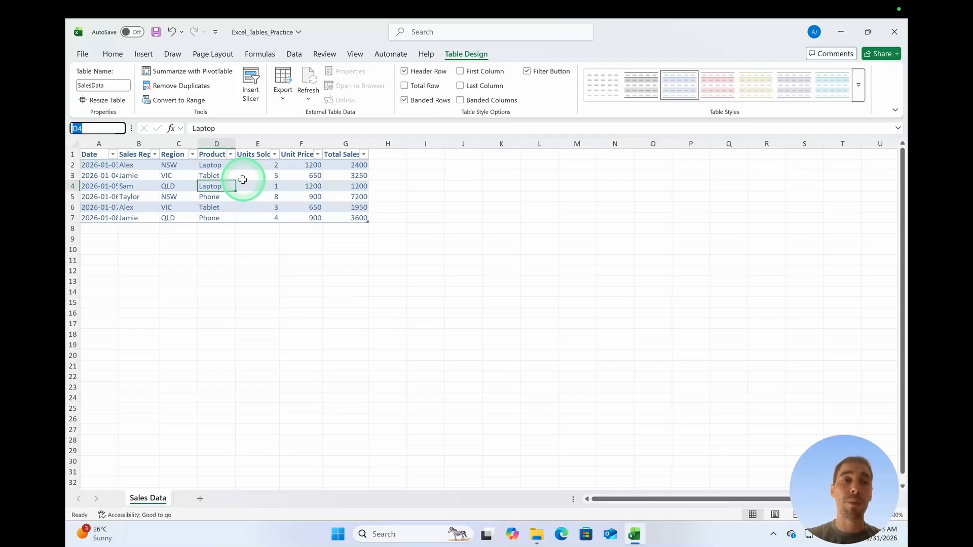
pyautogui.click(425, 197)
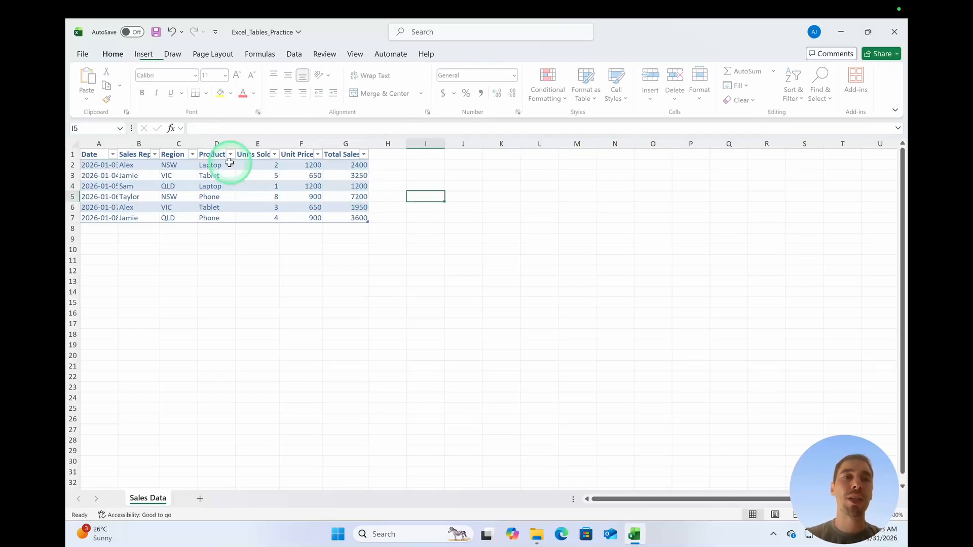
pyautogui.click(120, 128)
pyautogui.click(86, 139)
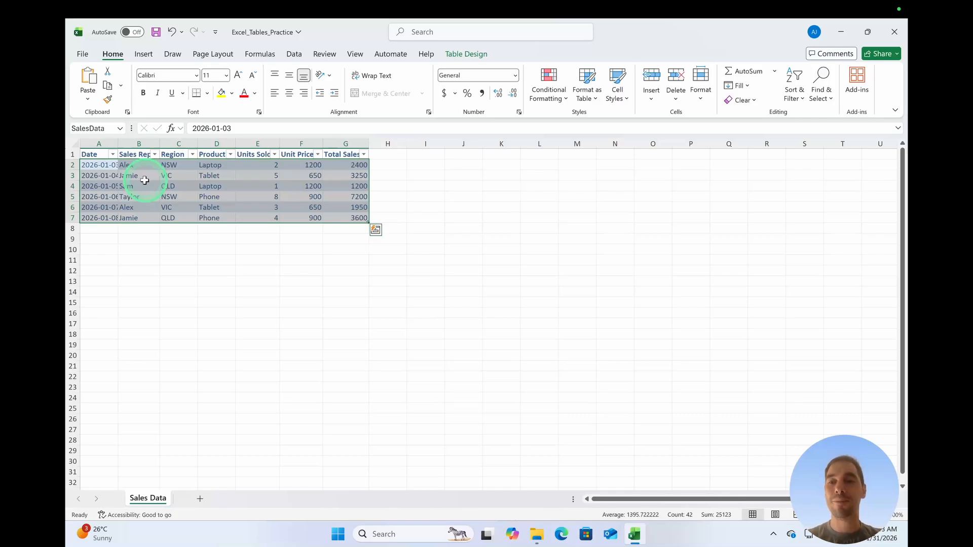
pyautogui.click(217, 197)
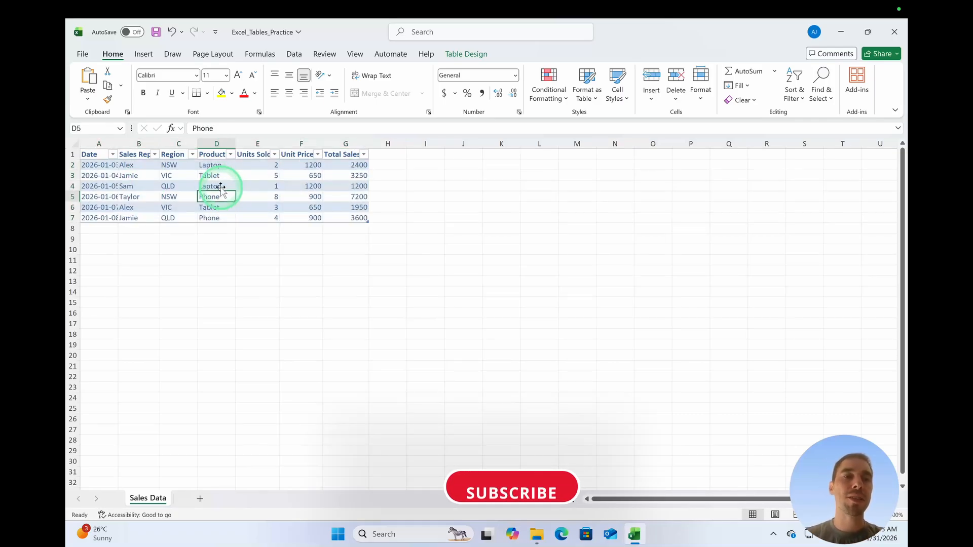
# Auto-fit the width of every column on the sheet to its contents.
pyautogui.moveTo(198, 144)
pyautogui.mouseDown()
pyautogui.moveTo(174, 144)
pyautogui.moveTo(209, 145)
pyautogui.moveTo(198, 145)
pyautogui.mouseUp()
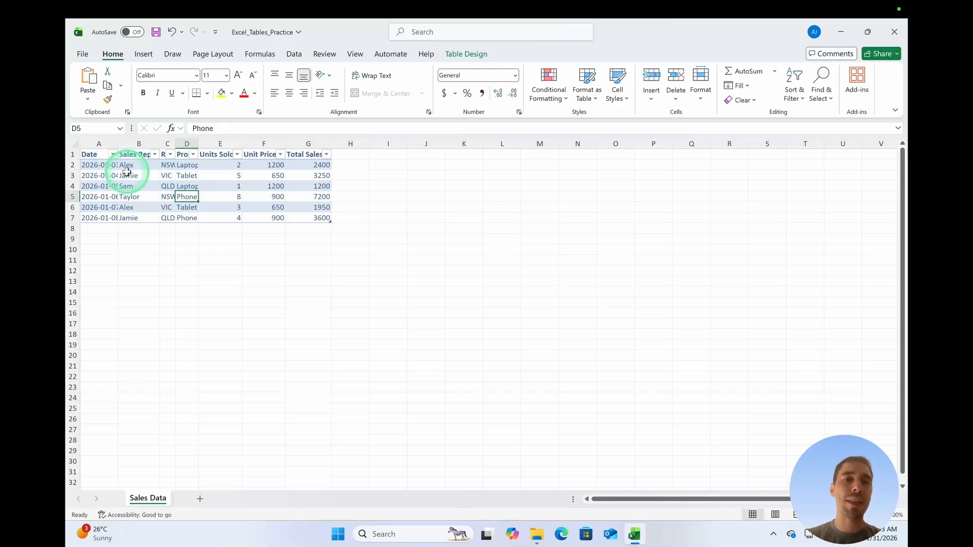
pyautogui.click(76, 146)
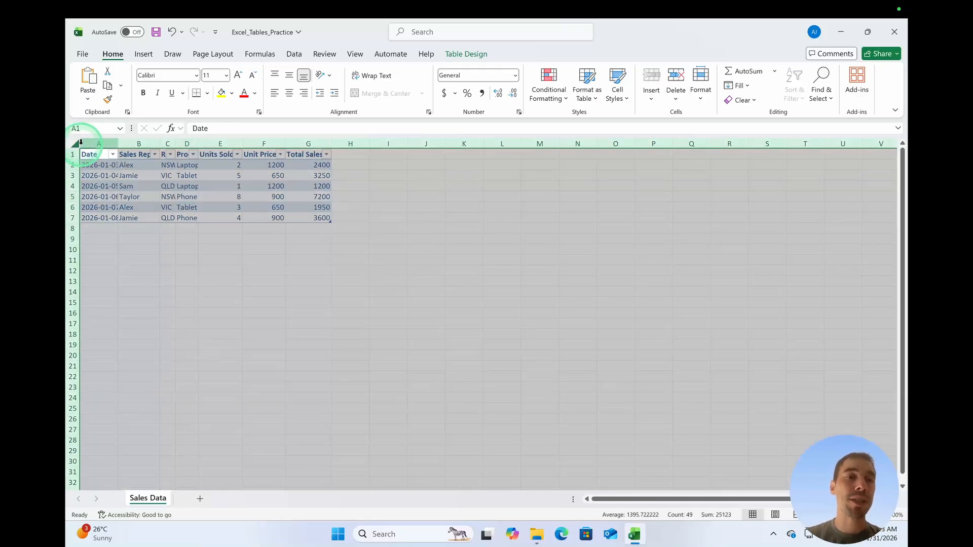
pyautogui.doubleClick(117, 142)
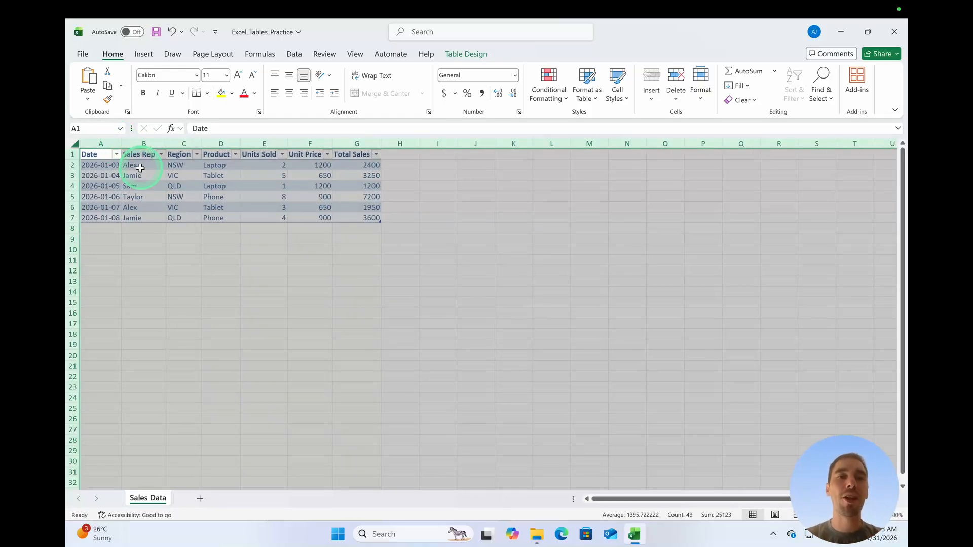
pyautogui.click(156, 185)
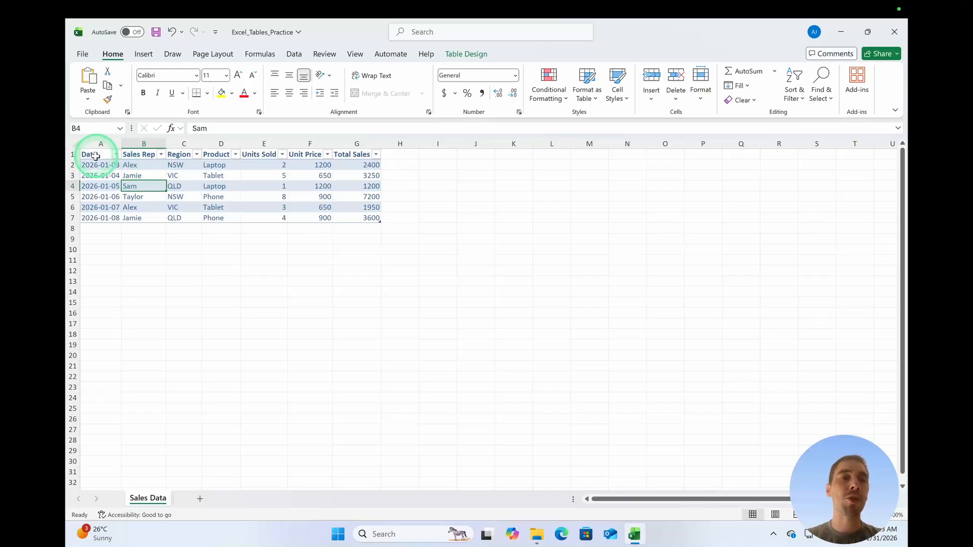
# Filter the Product column to show only Phone and Tablet, and undo the filter.
pyautogui.click(235, 155)
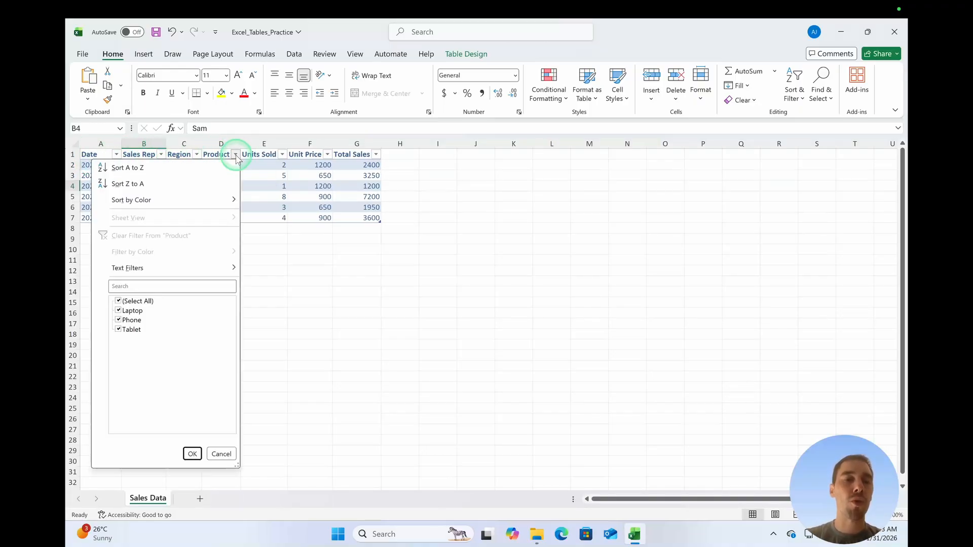
pyautogui.click(138, 301)
pyautogui.click(126, 319)
pyautogui.click(128, 329)
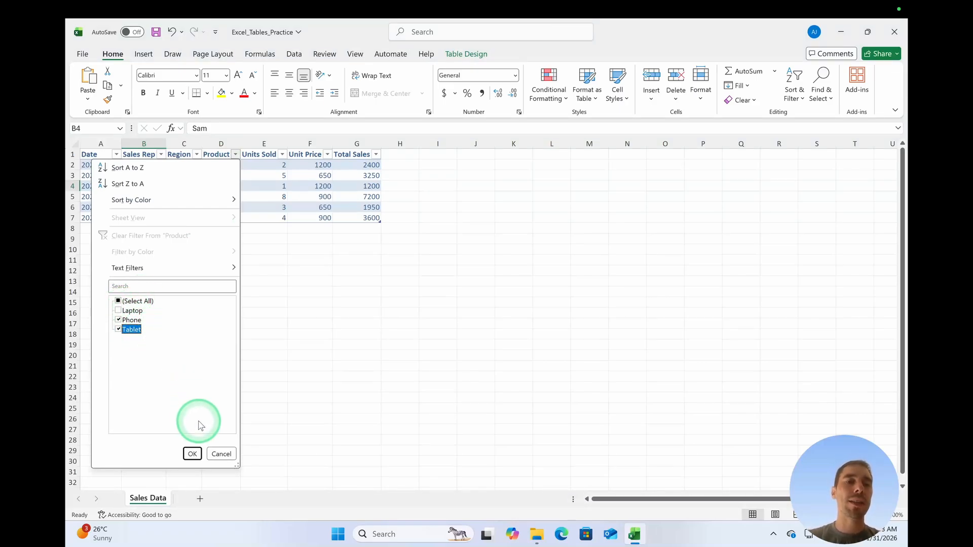
pyautogui.click(193, 454)
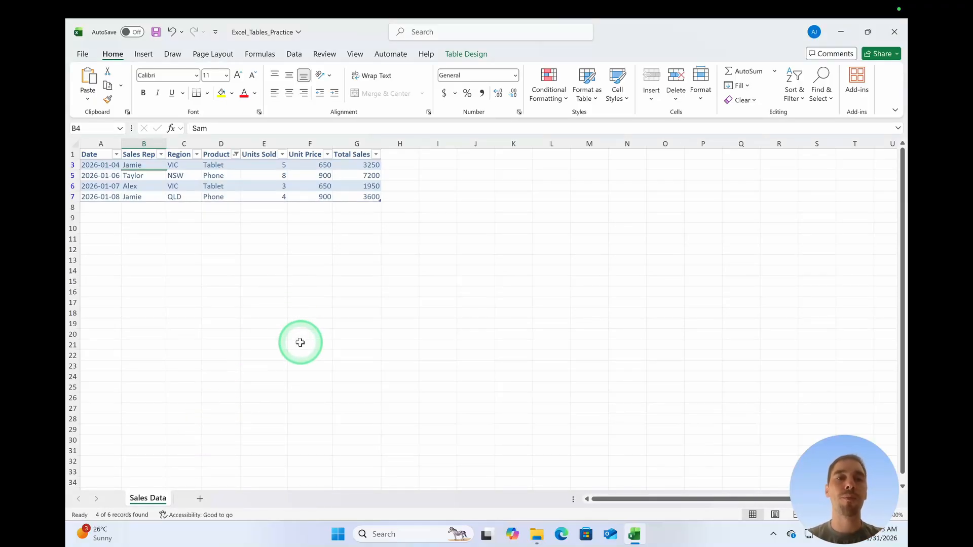
pyautogui.hotkey('ctrl', 'z')
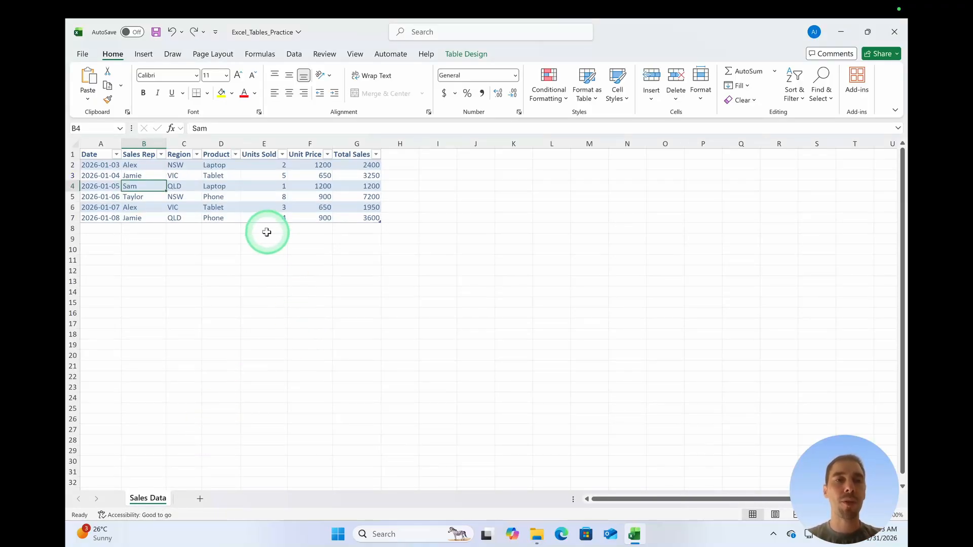
pyautogui.click(282, 154)
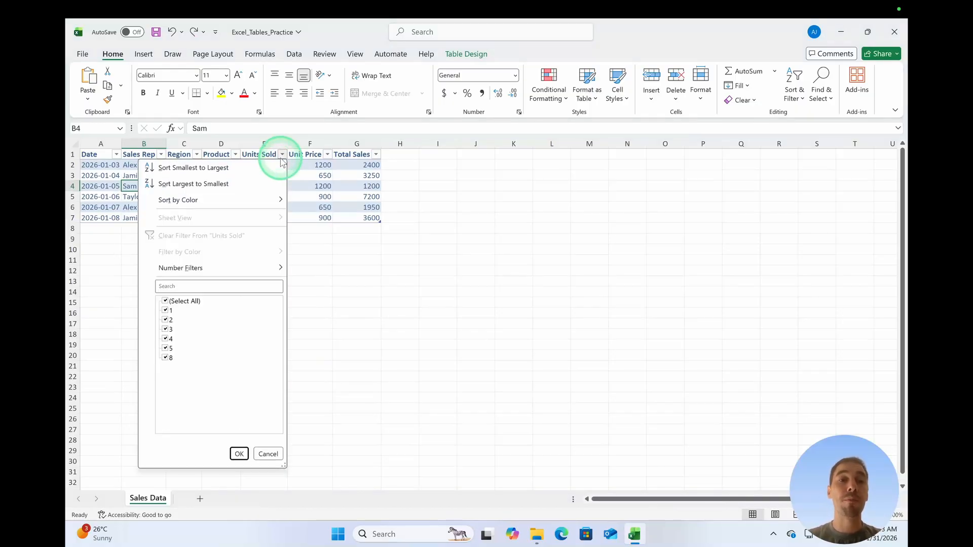
pyautogui.click(311, 167)
# Add a total row to the SalesData table and select its Total label cell.
pyautogui.click(310, 175)
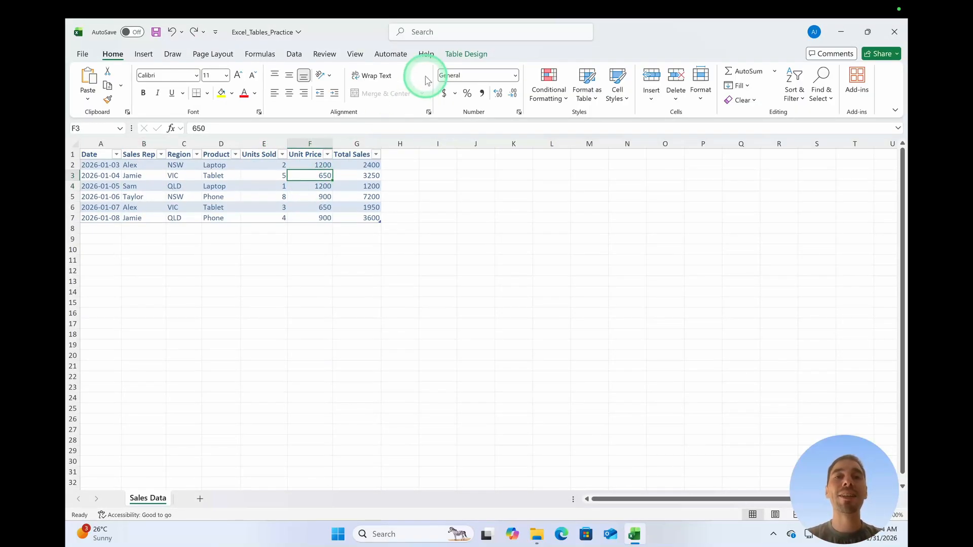
pyautogui.click(457, 56)
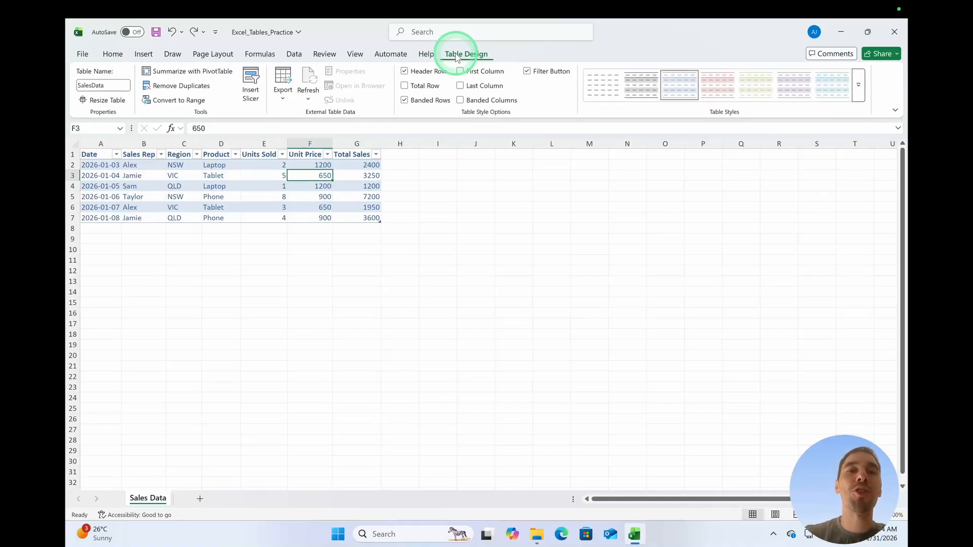
pyautogui.click(419, 89)
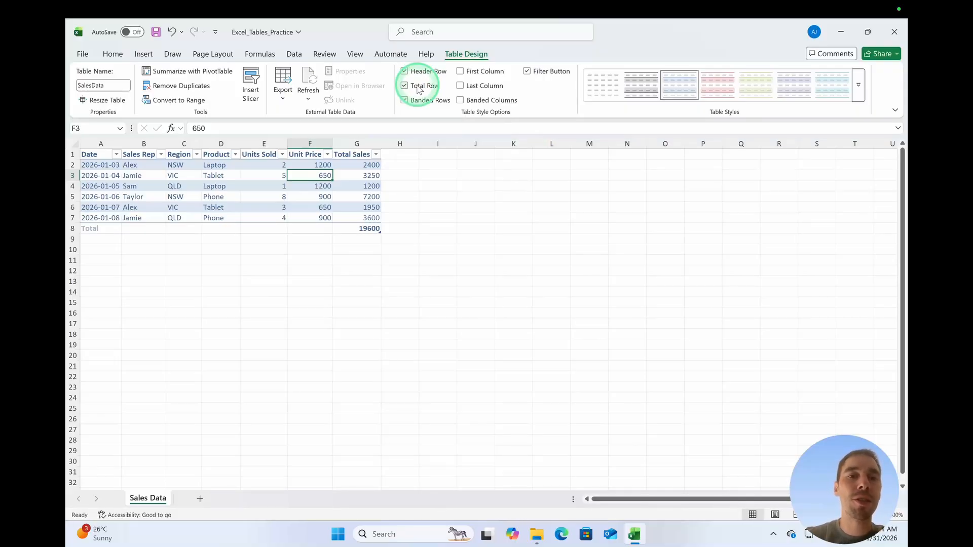
pyautogui.click(97, 228)
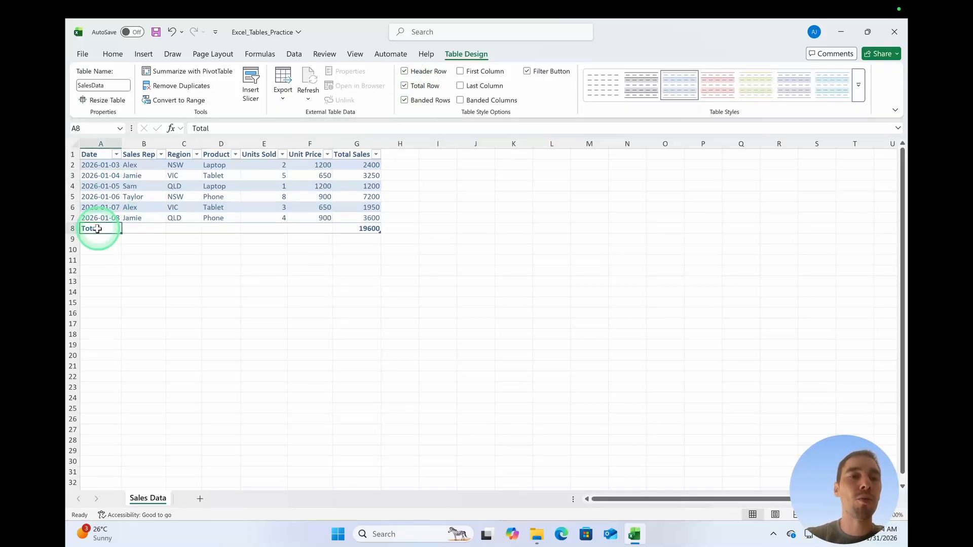
# Fill the total row's Total Sales subtotal formula across to the Unit Price and Units Sold columns.
pyautogui.moveTo(364, 154); pyautogui.dragTo(366, 228)
pyautogui.click(349, 229)
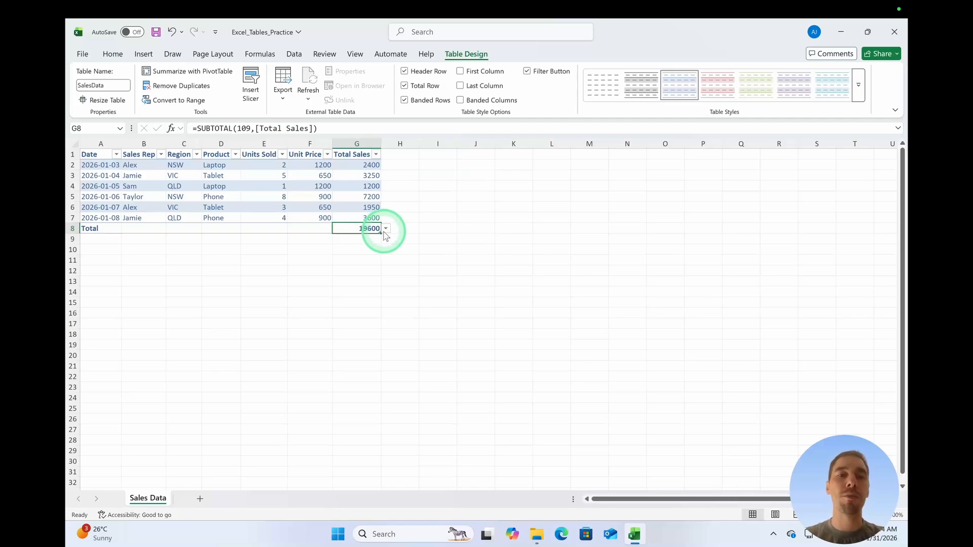
pyautogui.moveTo(380, 234); pyautogui.dragTo(259, 232)
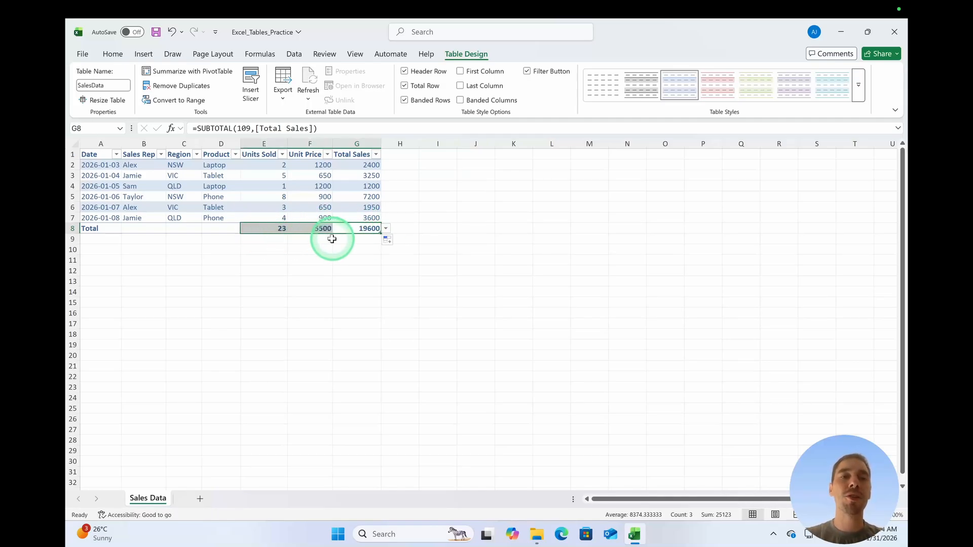
pyautogui.click(360, 231)
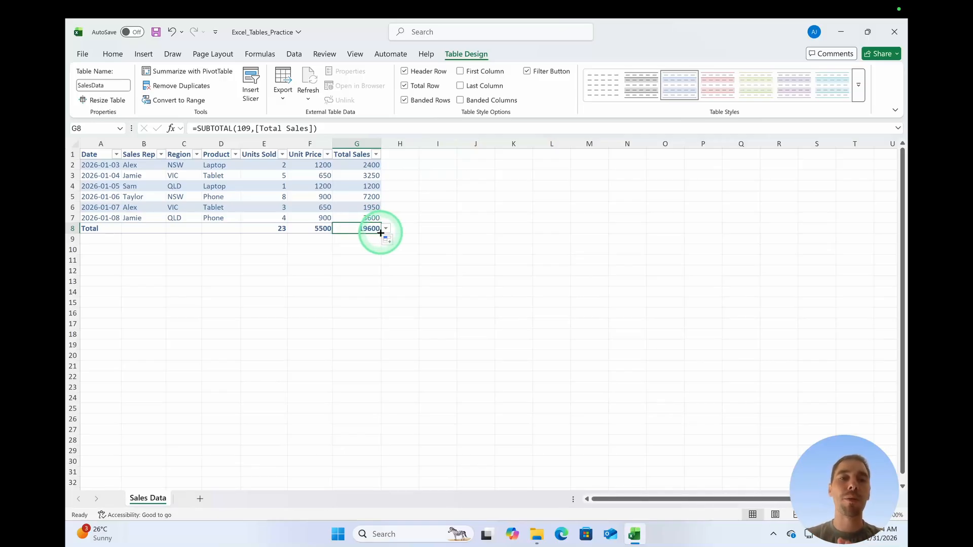
pyautogui.moveTo(380, 233); pyautogui.dragTo(246, 231)
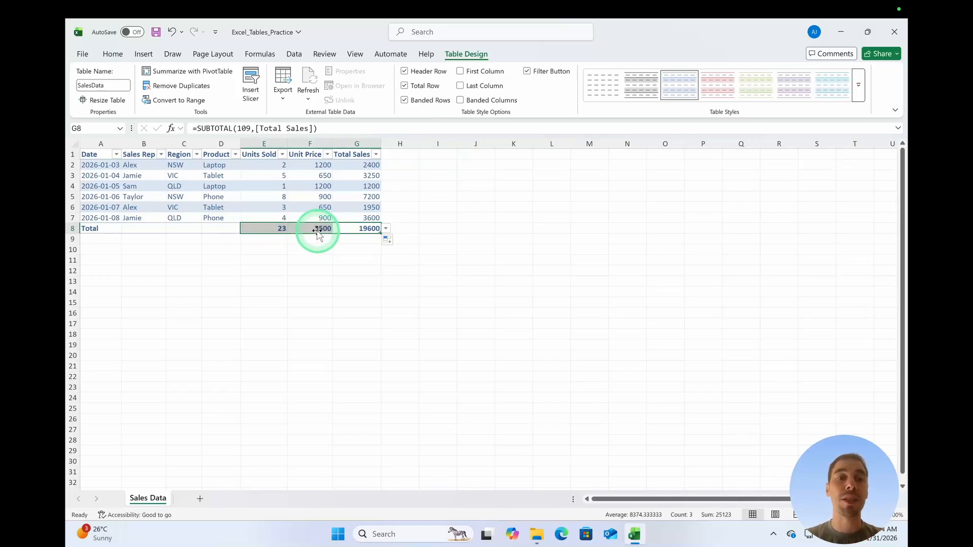
pyautogui.click(319, 230)
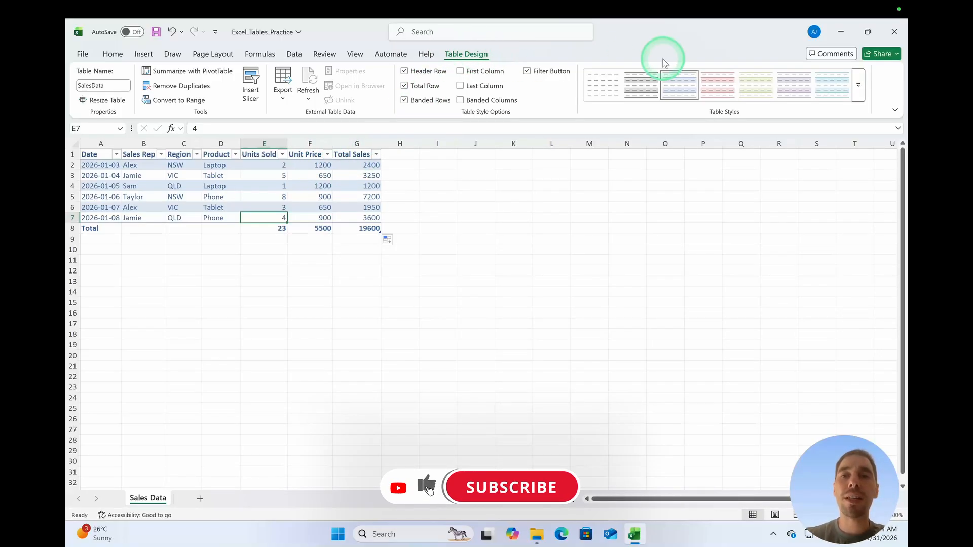
# Apply the purple Medium table style with a solid purple header and total row to the SalesData table.
pyautogui.click(858, 84)
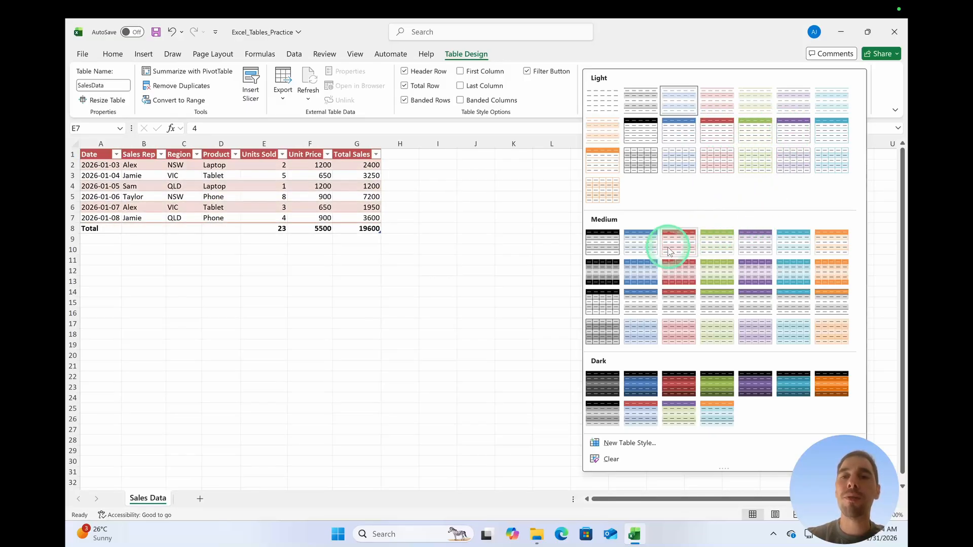
pyautogui.click(756, 273)
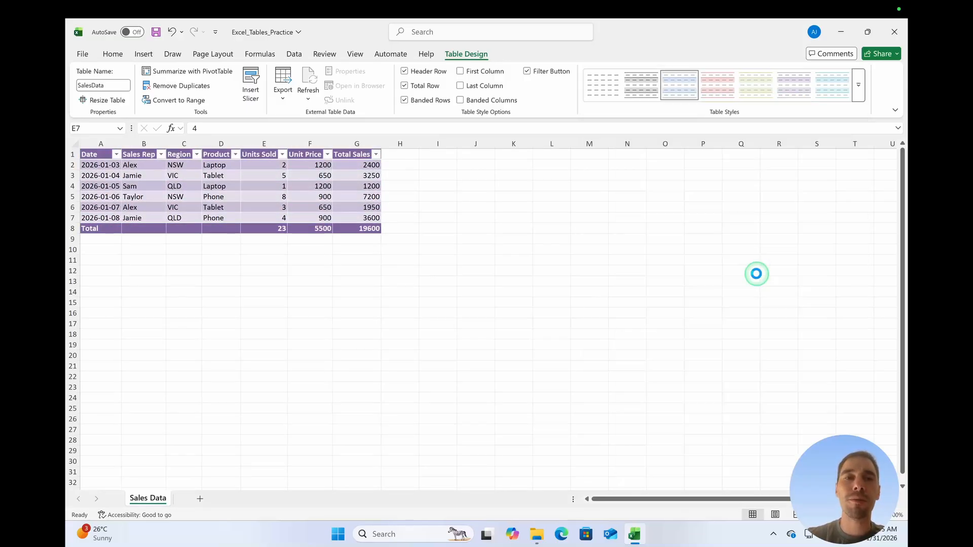
pyautogui.click(347, 196)
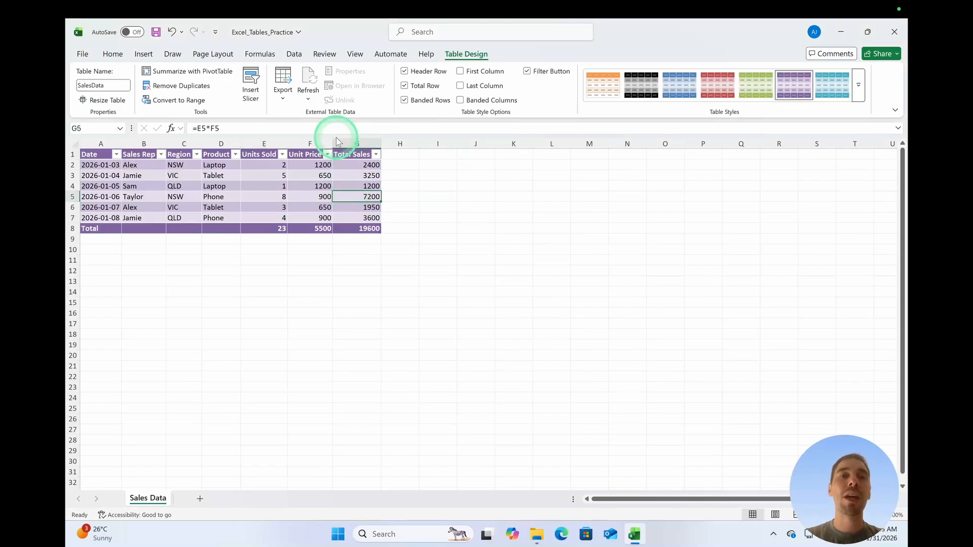
# Give the table's header row a black fill and red font, and undo both changes.
pyautogui.click(120, 54)
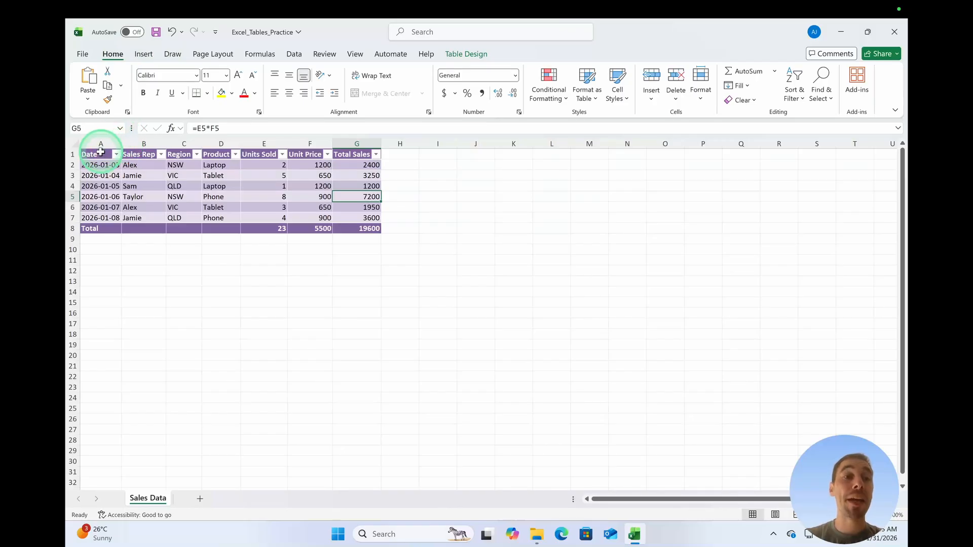
pyautogui.moveTo(99, 154); pyautogui.dragTo(357, 154)
pyautogui.click(233, 95)
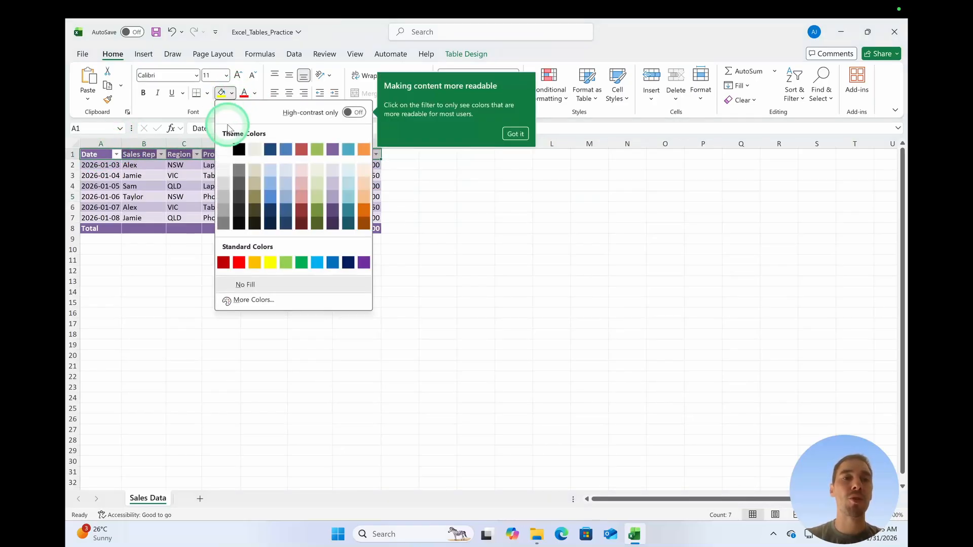
pyautogui.click(238, 147)
pyautogui.click(245, 98)
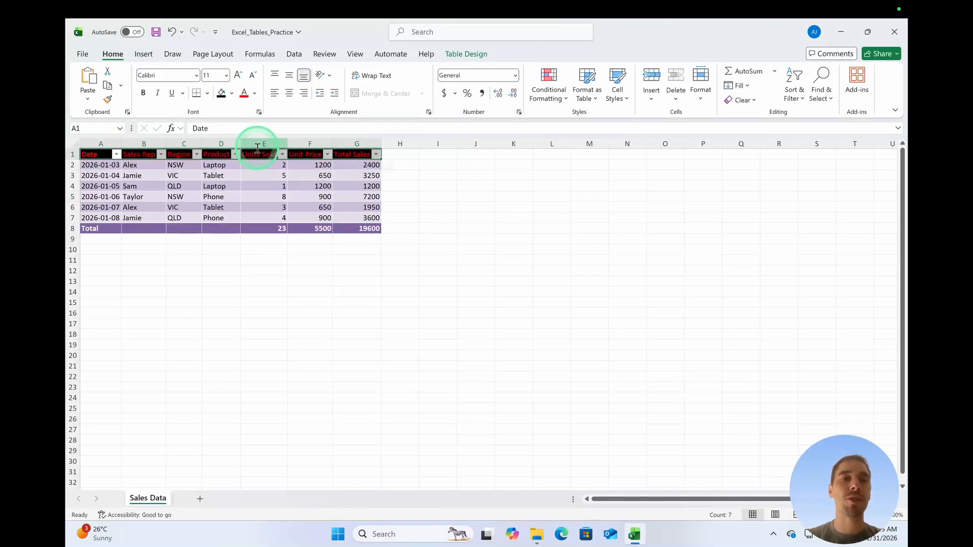
pyautogui.click(263, 176)
pyautogui.hotkey('ctrl', 'z')
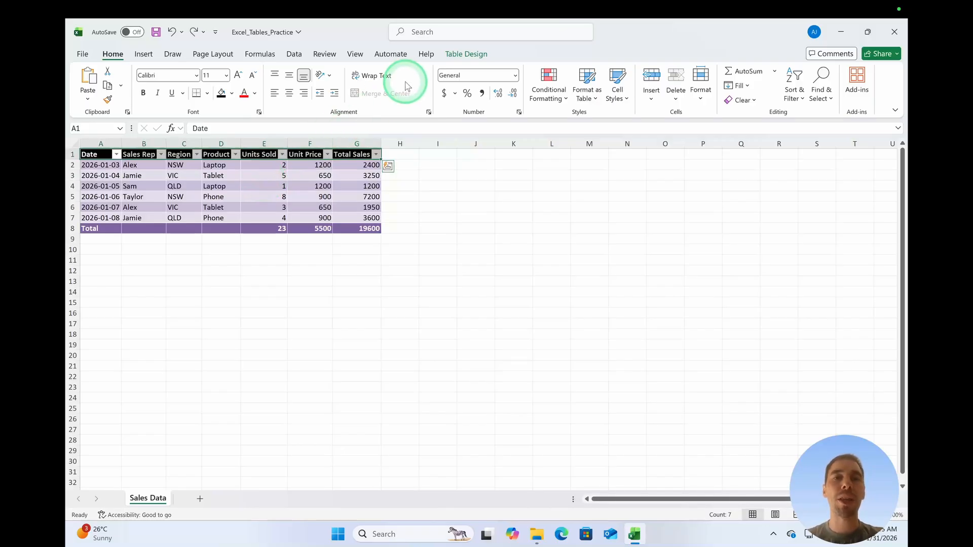
pyautogui.hotkey('ctrl', 'z')
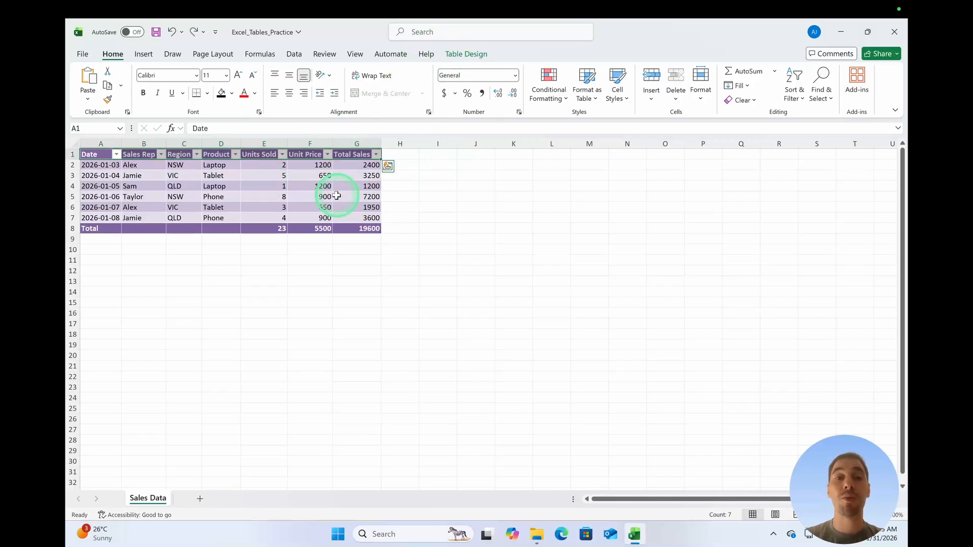
# Use Quick Analysis on the whole table to create a clustered column PivotChart of Sum of Units Sold by Region.
pyautogui.moveTo(89, 154); pyautogui.dragTo(357, 227)
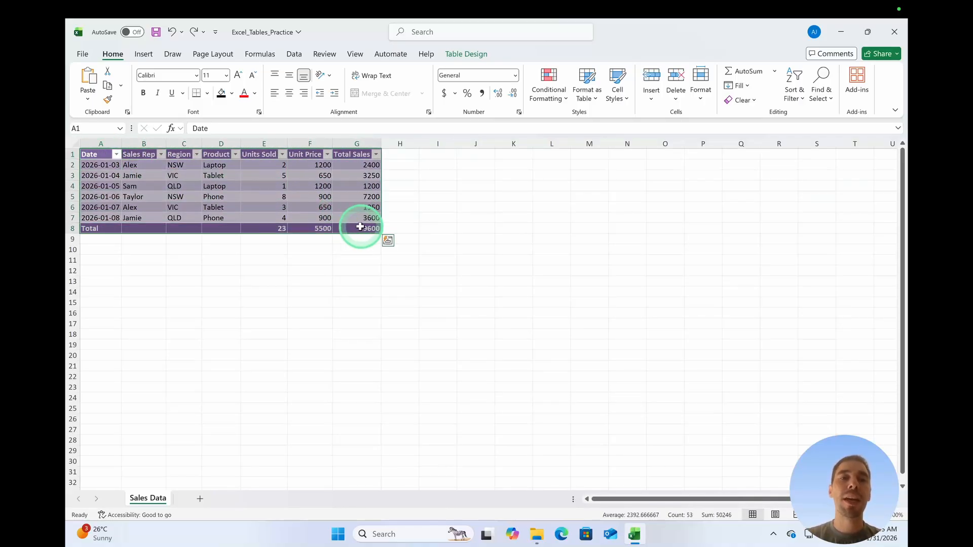
pyautogui.click(388, 241)
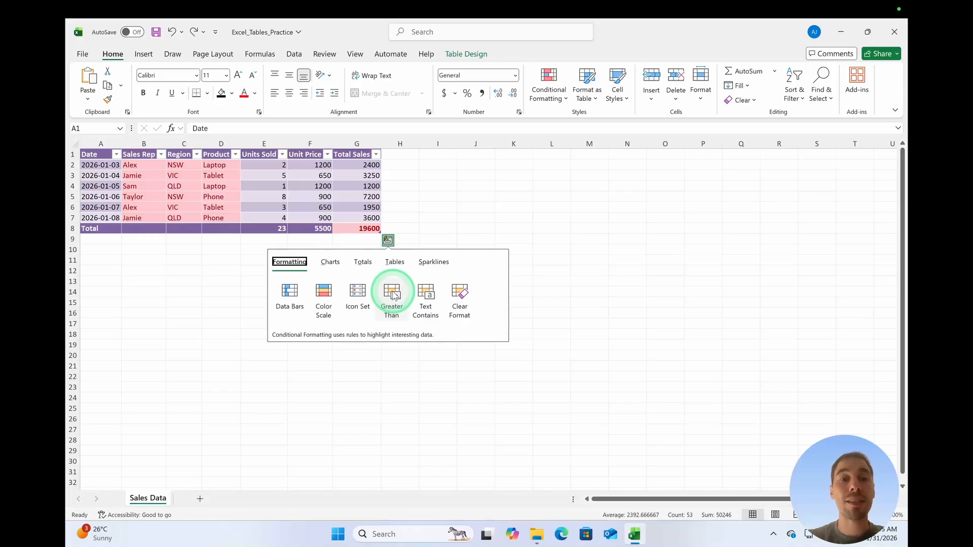
pyautogui.click(330, 262)
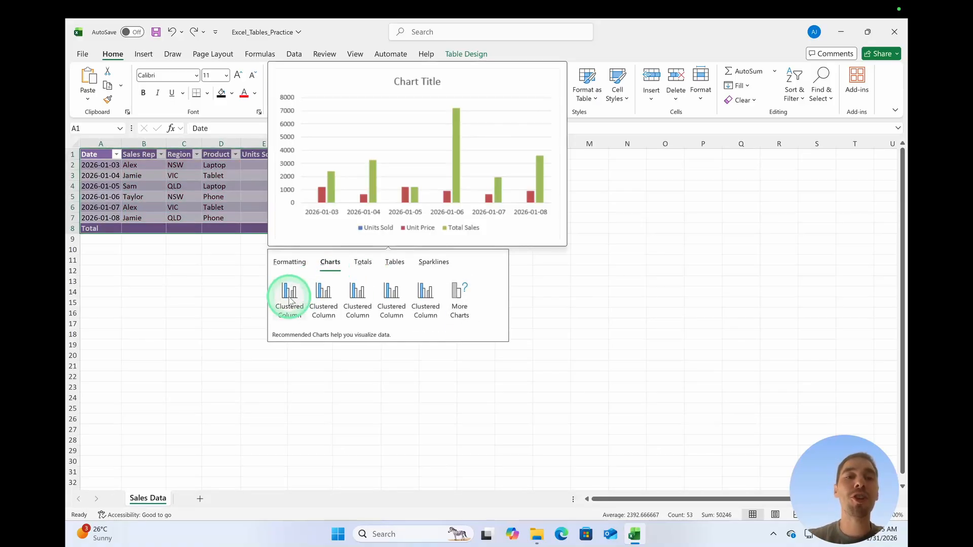
pyautogui.click(360, 262)
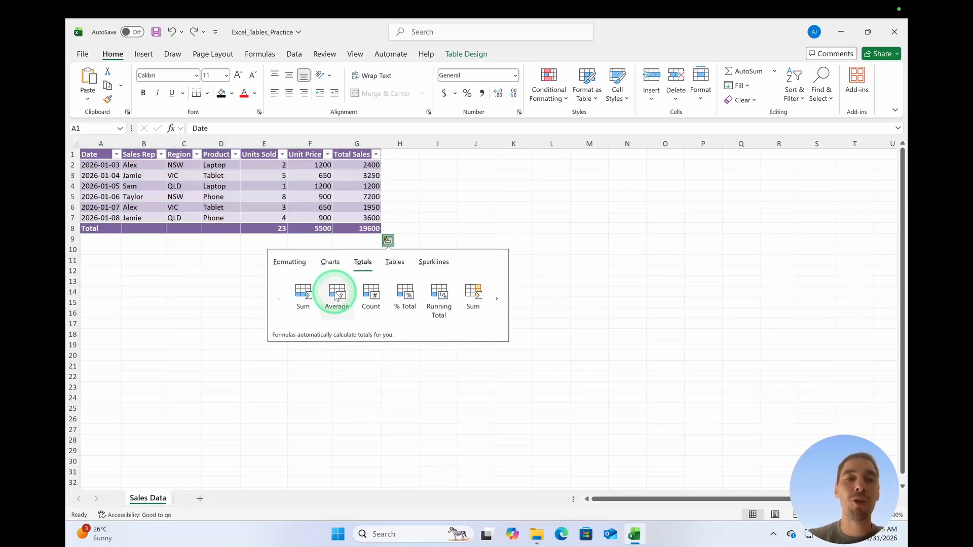
pyautogui.click(329, 263)
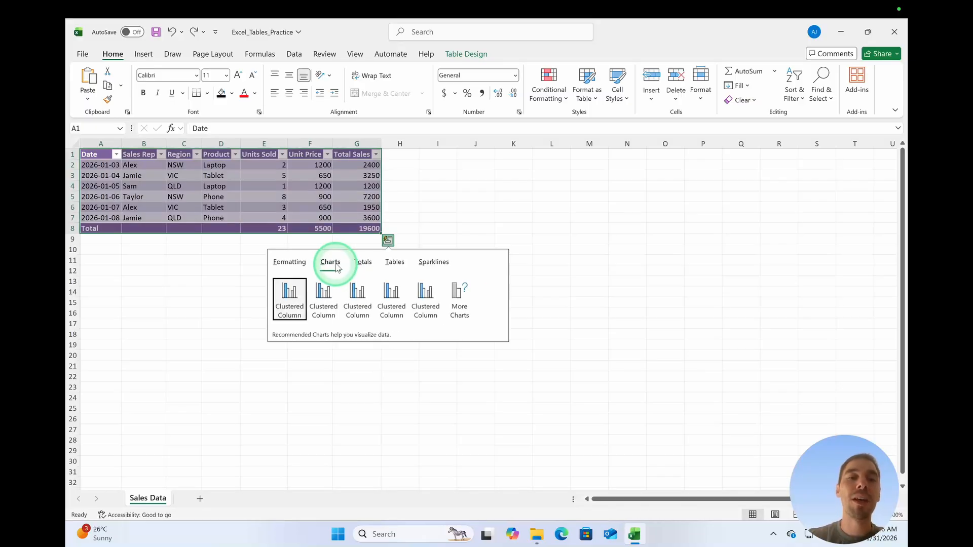
pyautogui.click(386, 305)
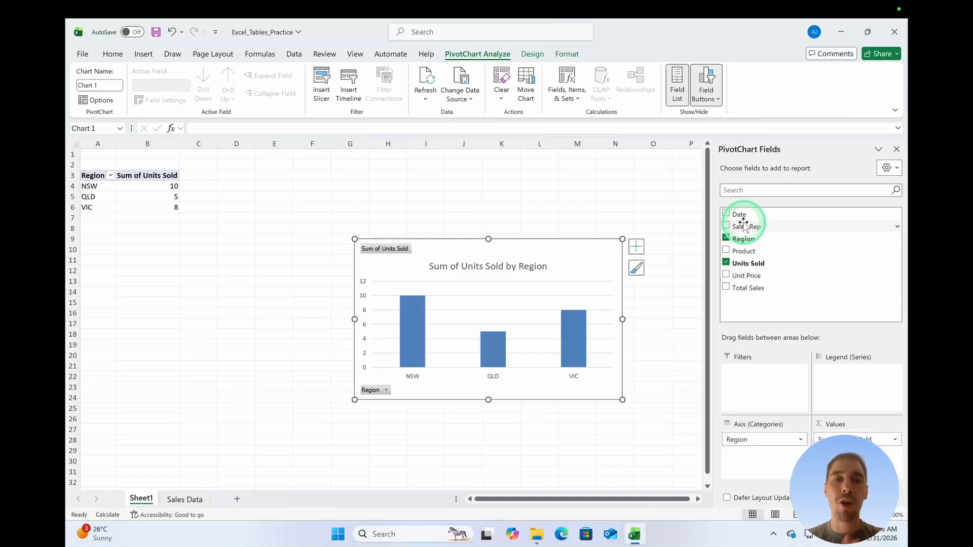
# Place Sheet1 after the Sales Data sheet and select the Unit Price cell of the 2026-01-04 record.
pyautogui.click(185, 499)
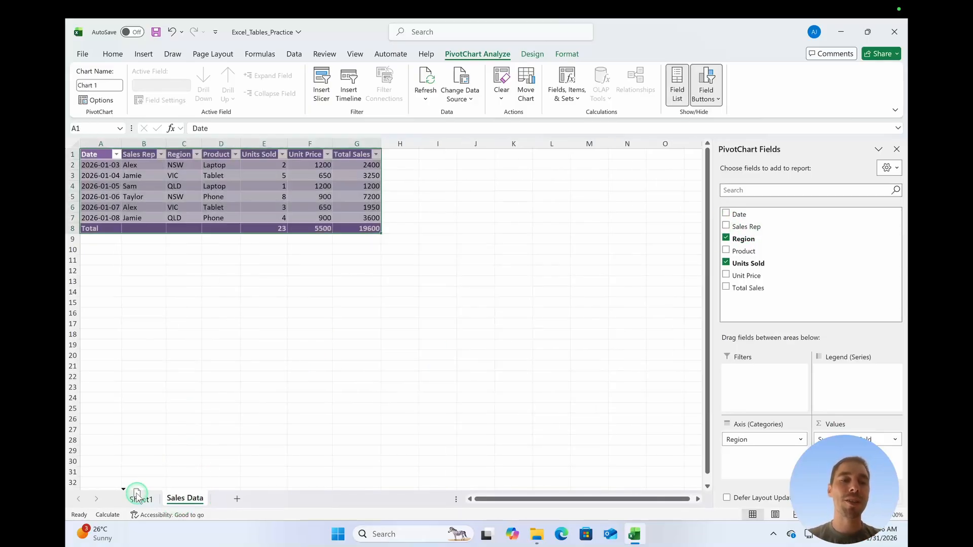
pyautogui.moveTo(136, 494); pyautogui.dragTo(139, 497)
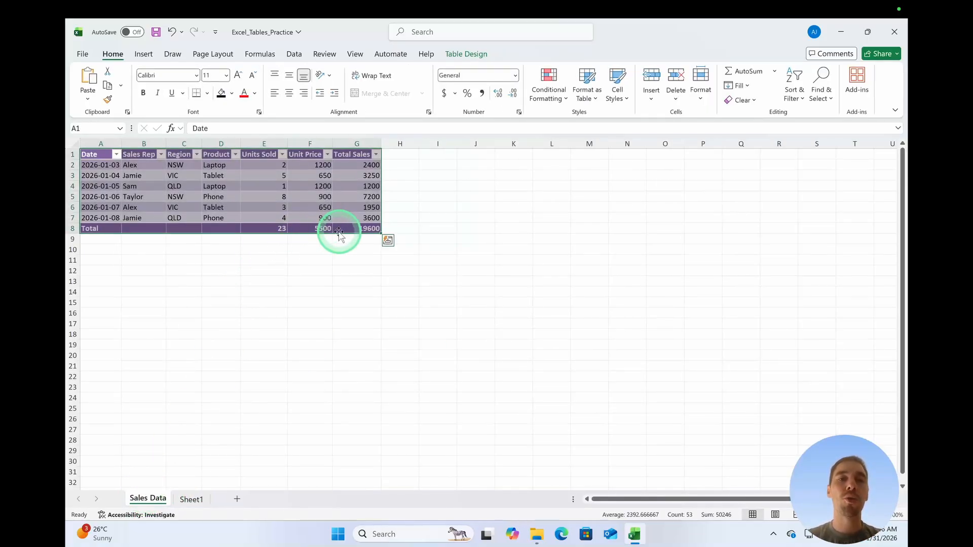
pyautogui.click(465, 55)
pyautogui.click(321, 177)
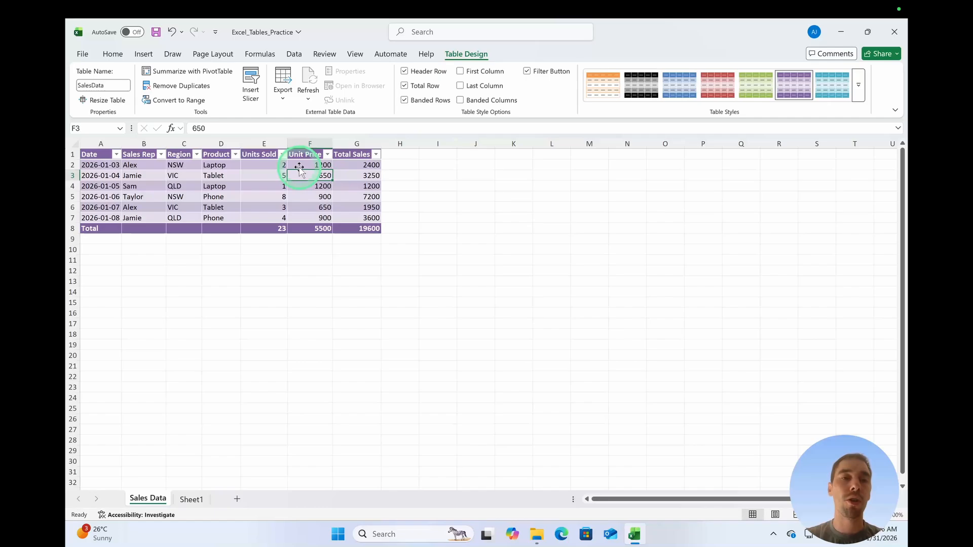
# Insert a new column between Region and Product in the SalesData table.
pyautogui.click(256, 144)
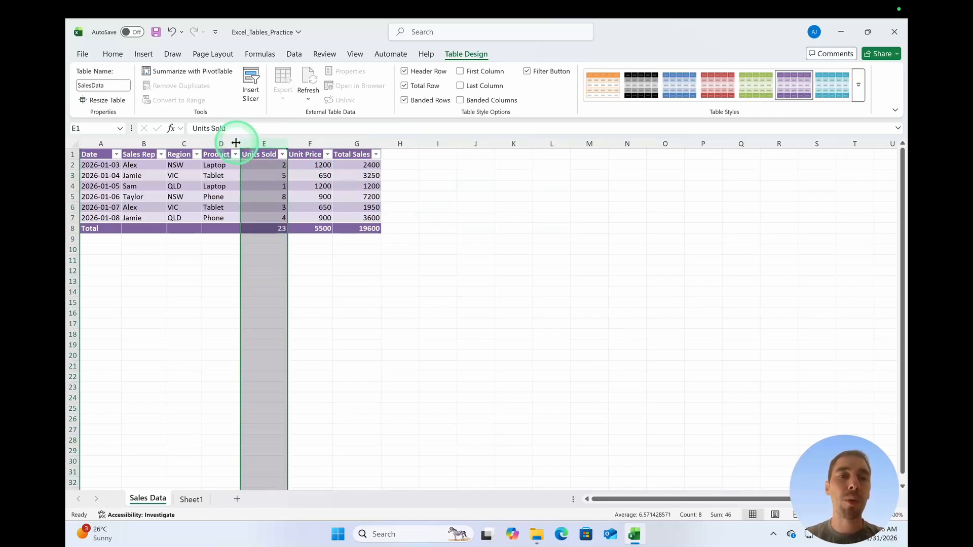
pyautogui.rightClick(236, 143)
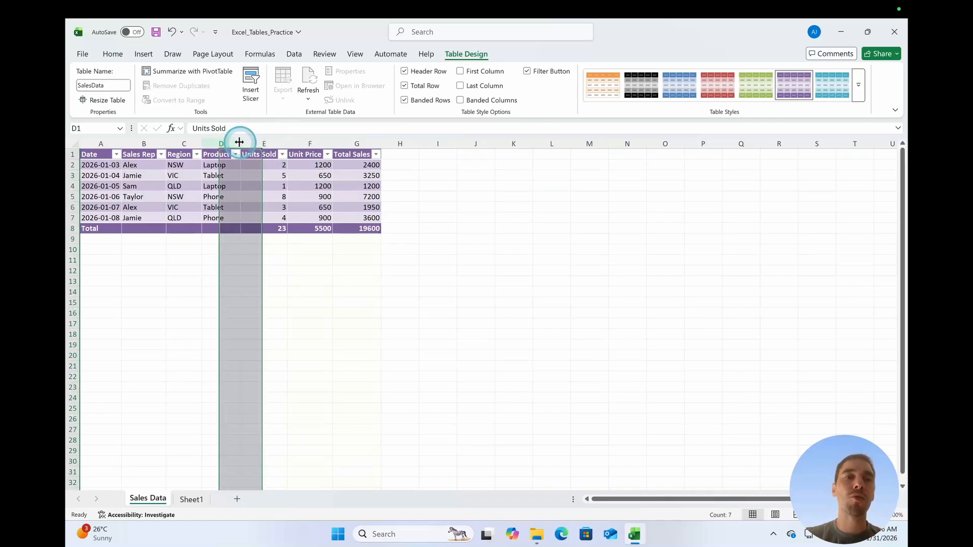
pyautogui.click(281, 252)
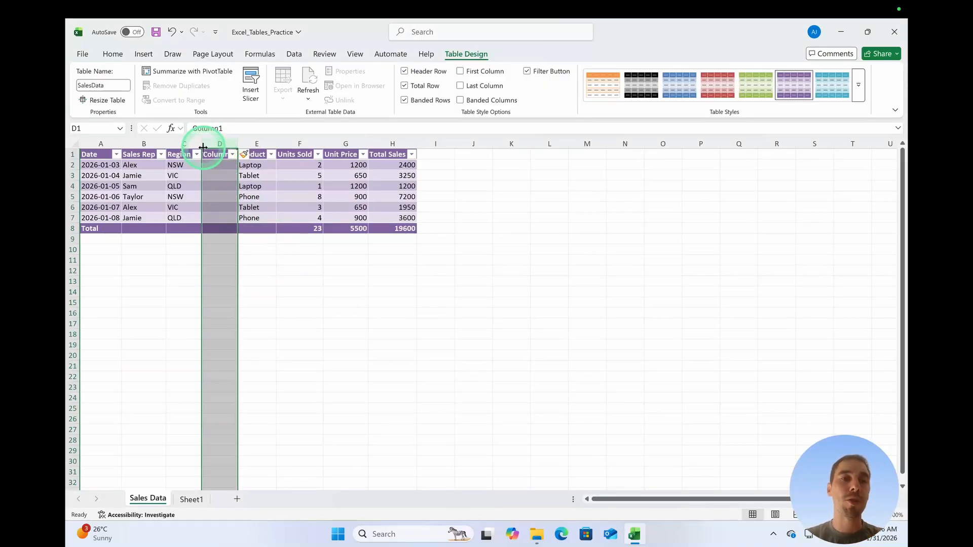
# Insert an empty row above the 2026-01-04 record in the SalesData table.
pyautogui.rightClick(74, 177)
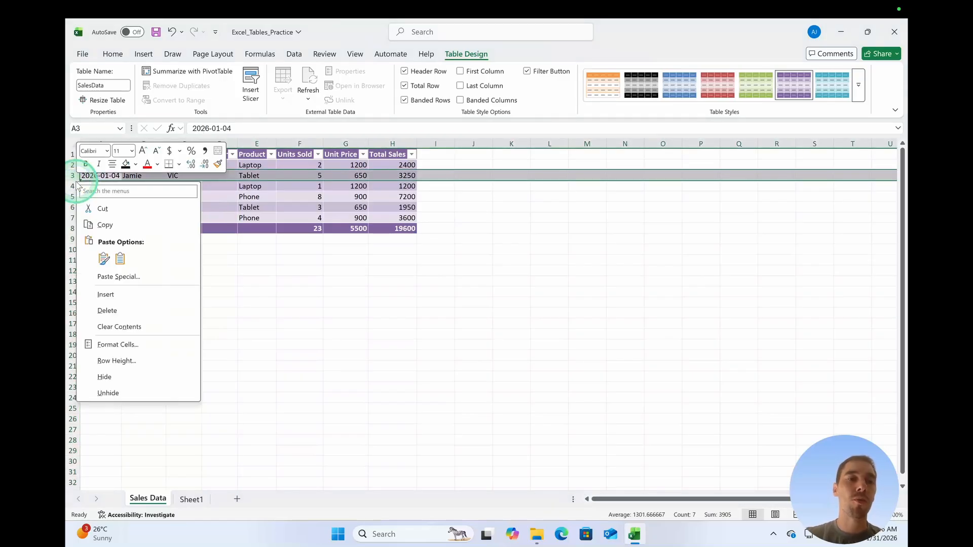
pyautogui.click(111, 290)
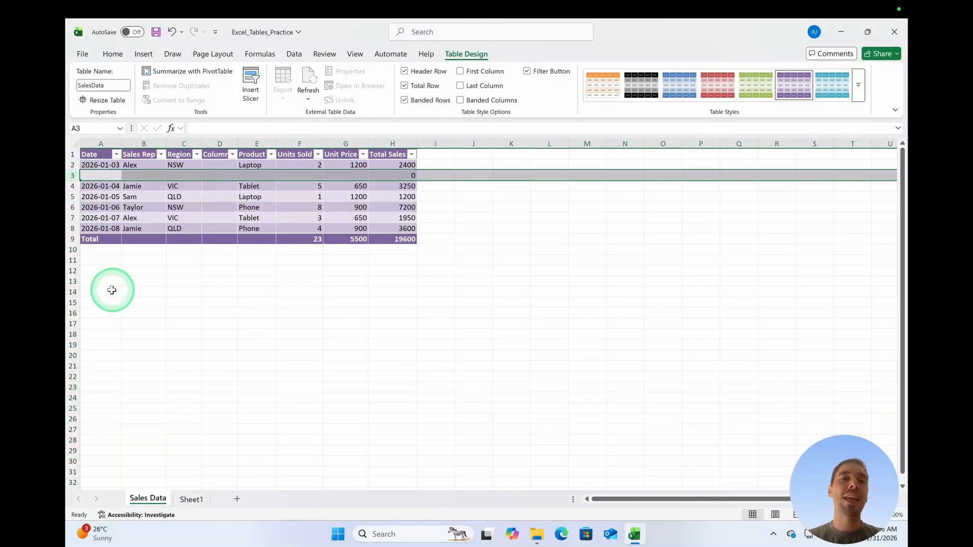
pyautogui.click(203, 207)
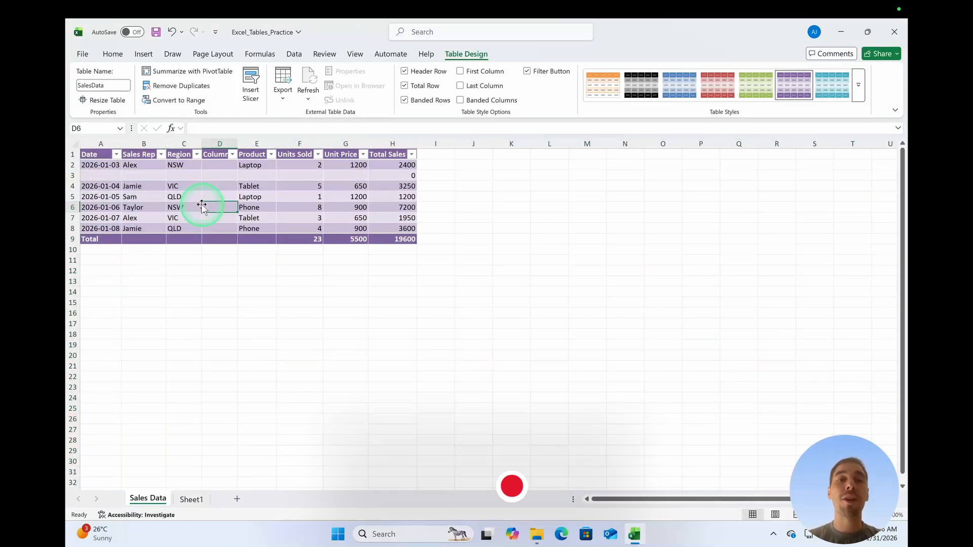